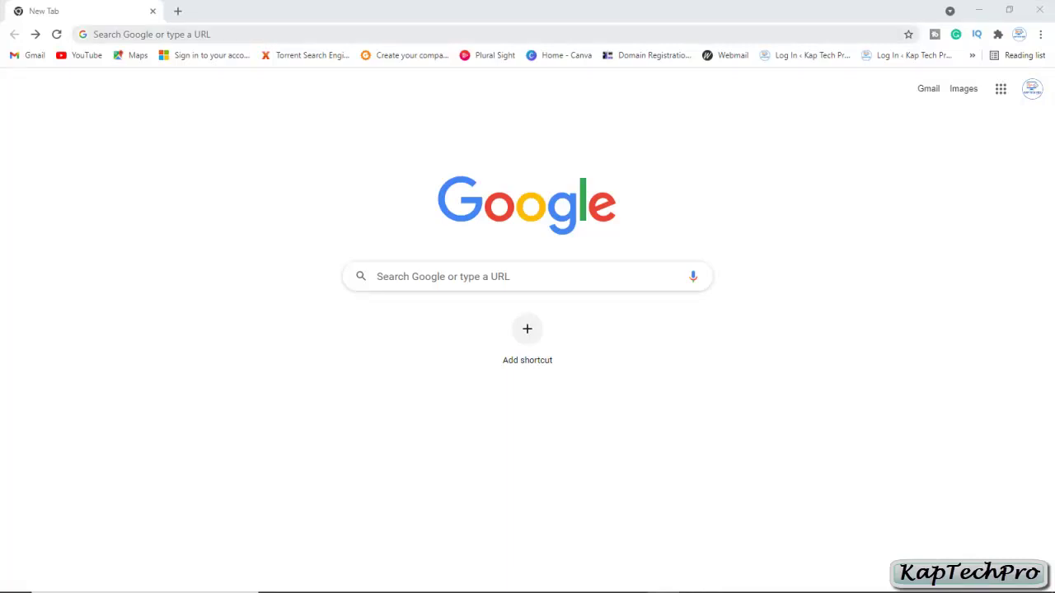
Rerun the earlier Google search 'system center virtual machine manager download' from the address bar
click(101, 34)
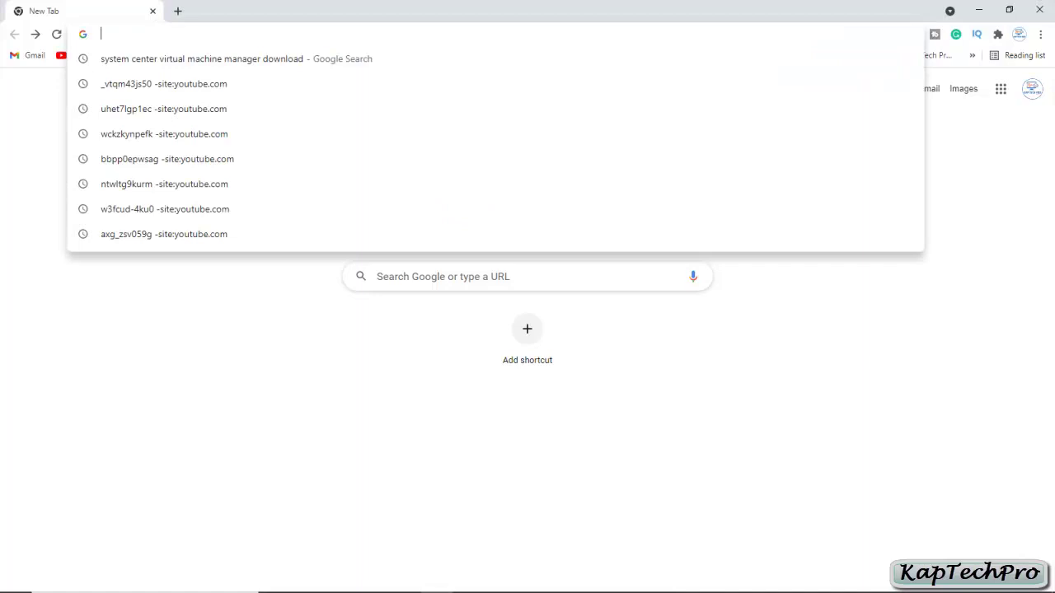
key(Down)
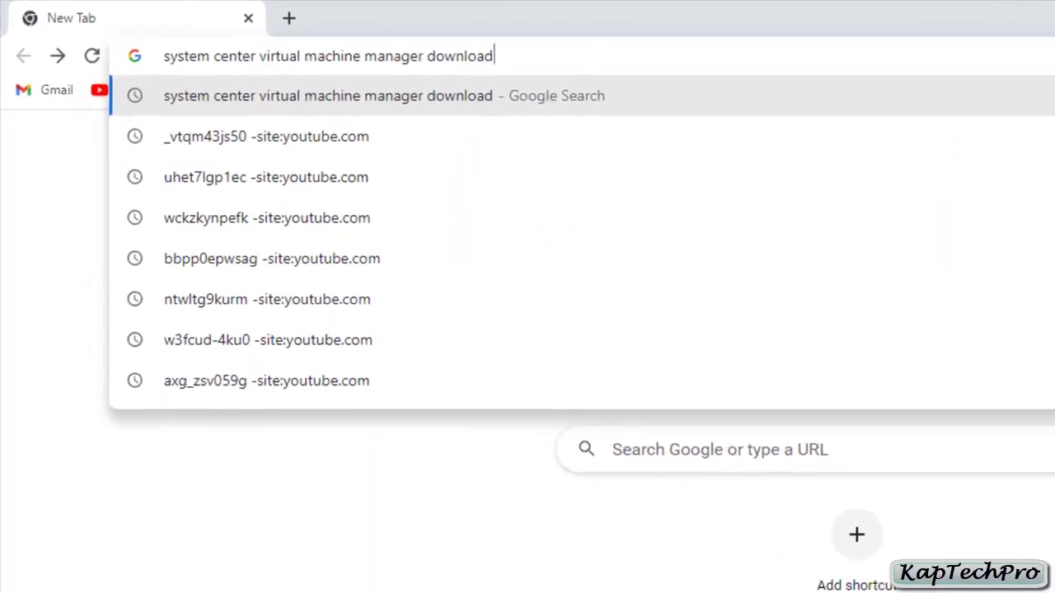
key(Return)
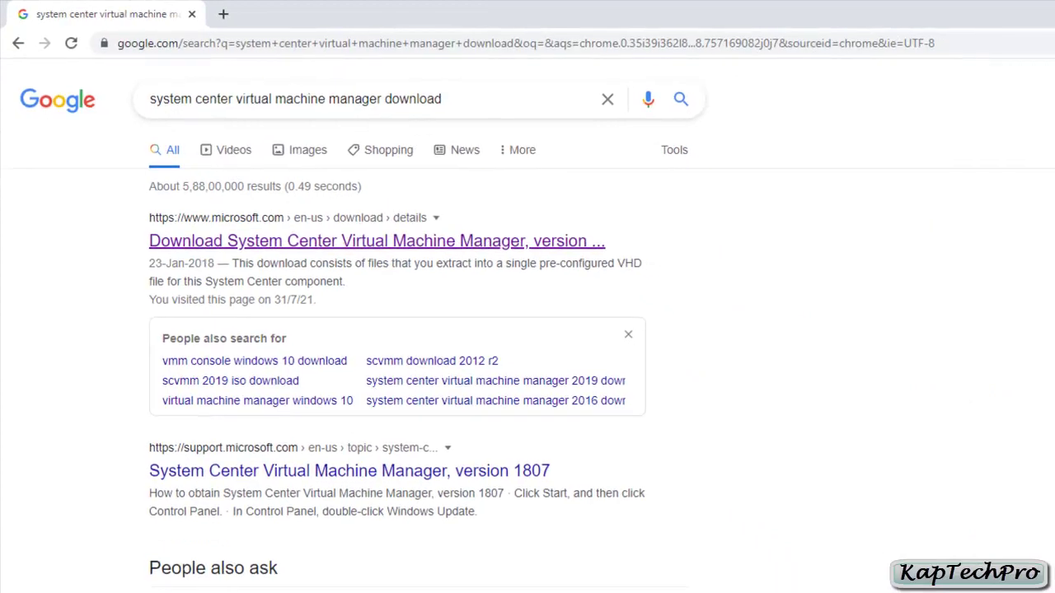
Open Microsoft's SCVMM 1801 Evaluation (VHD) page, expand Details and System Requirements, then choose Download
click(377, 241)
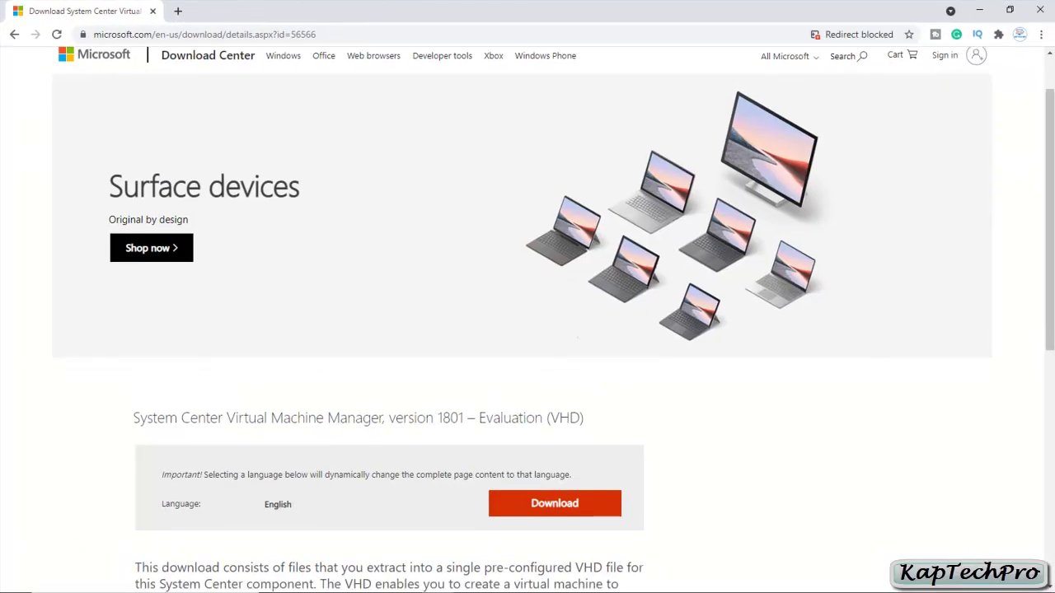
scroll(527, 330, down, 3)
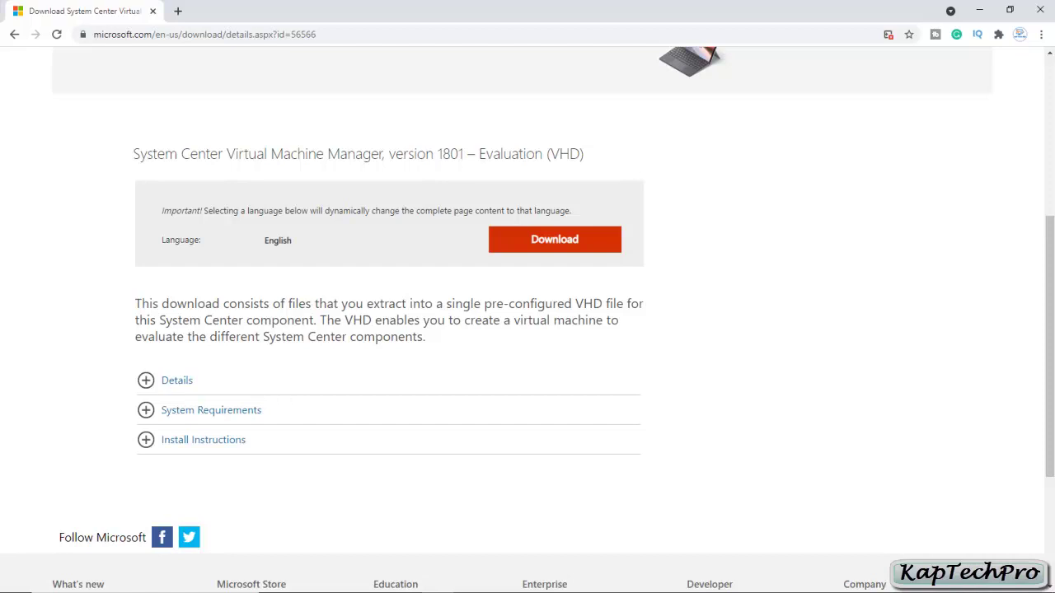
click(177, 380)
scroll(387, 330, down, 3)
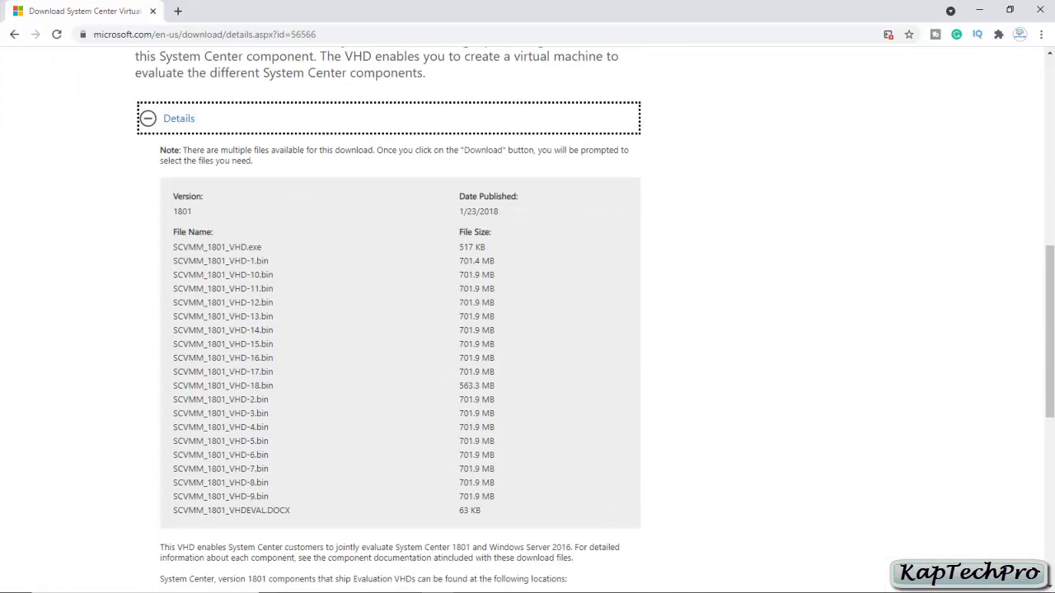
scroll(387, 330, down, 3)
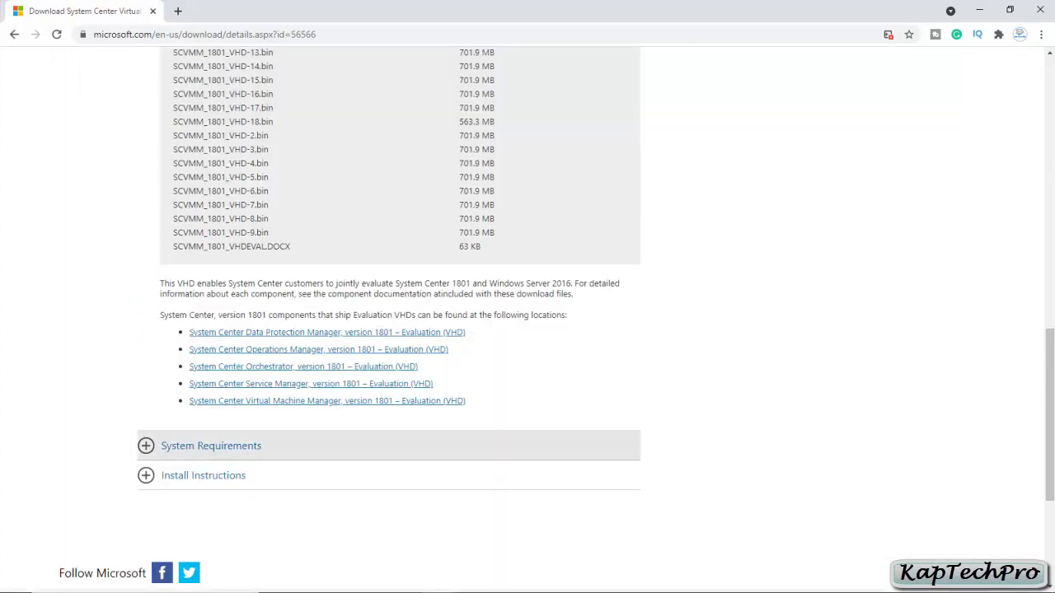
click(211, 446)
scroll(211, 446, up, 5)
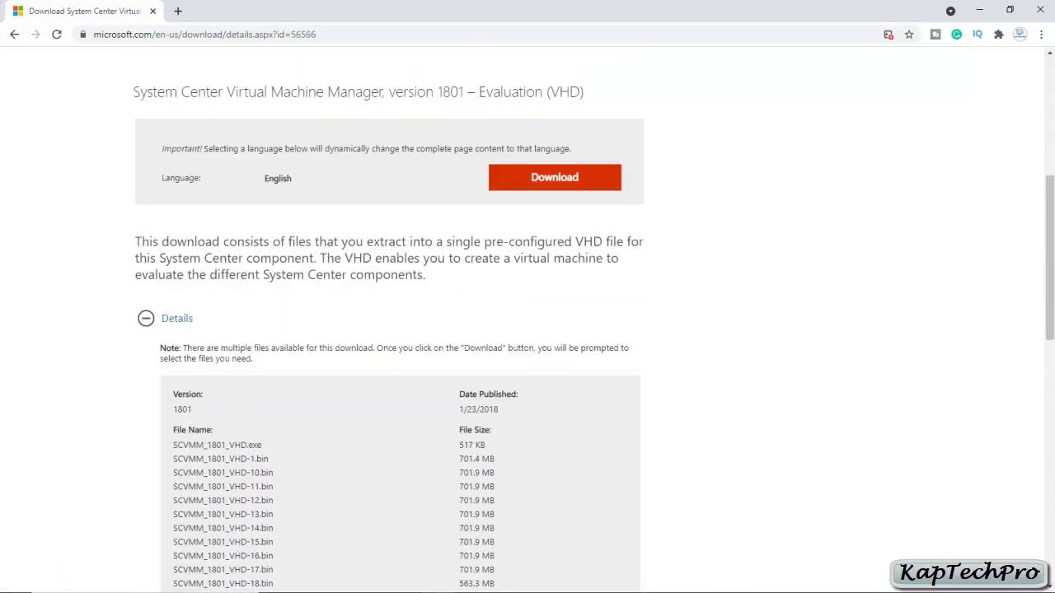
click(554, 177)
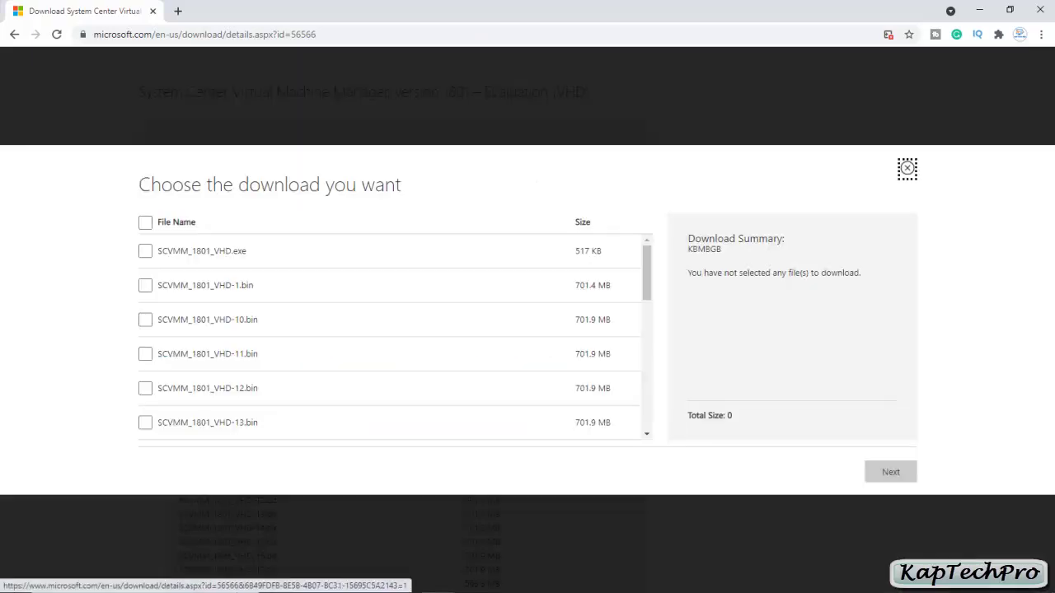
Select all 20 SCVMM evaluation VHD files and start downloading them
click(145, 222)
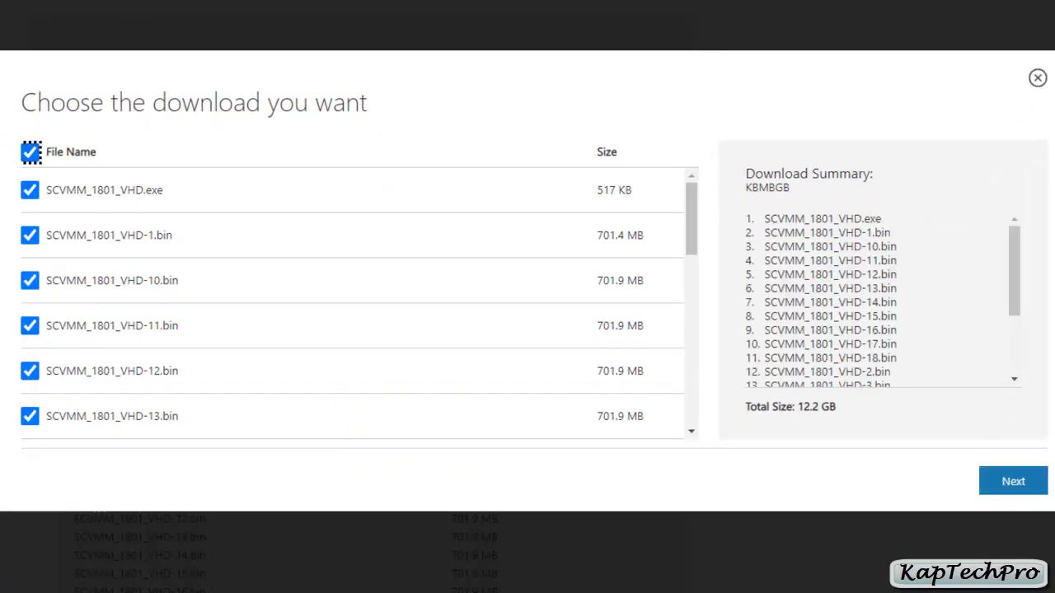
scroll(882, 300, down, 4)
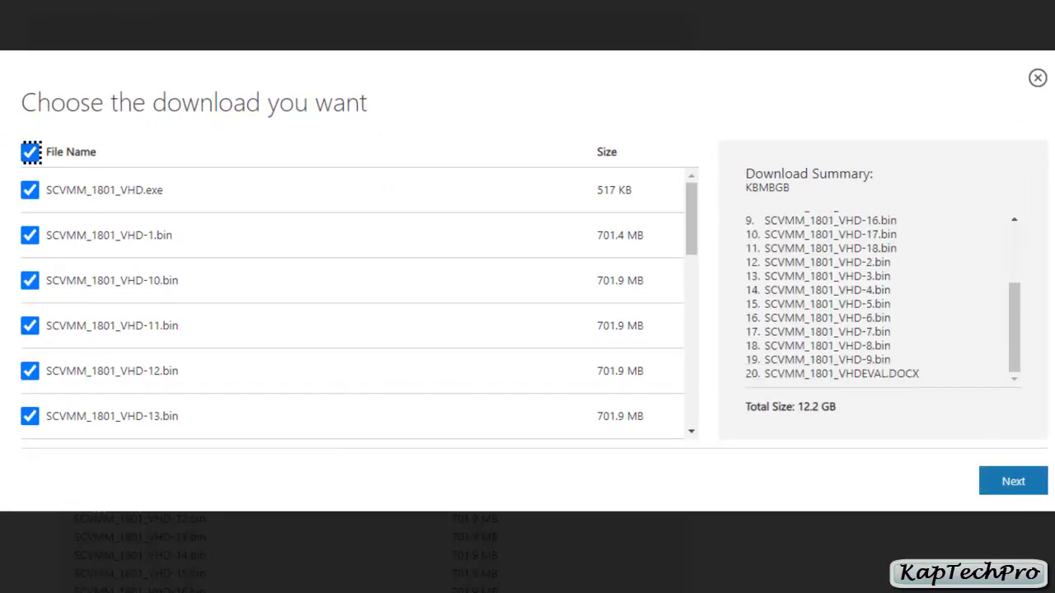
click(1013, 482)
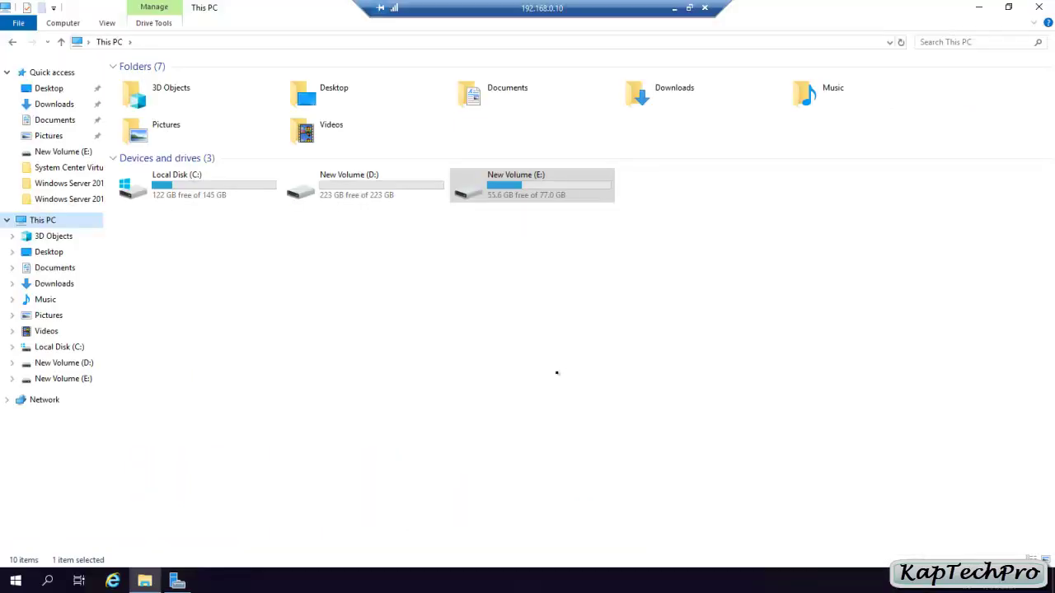
Open the SCCM folder on New Volume (E:) and select all the SCVMM_2019 files
double_click(517, 191)
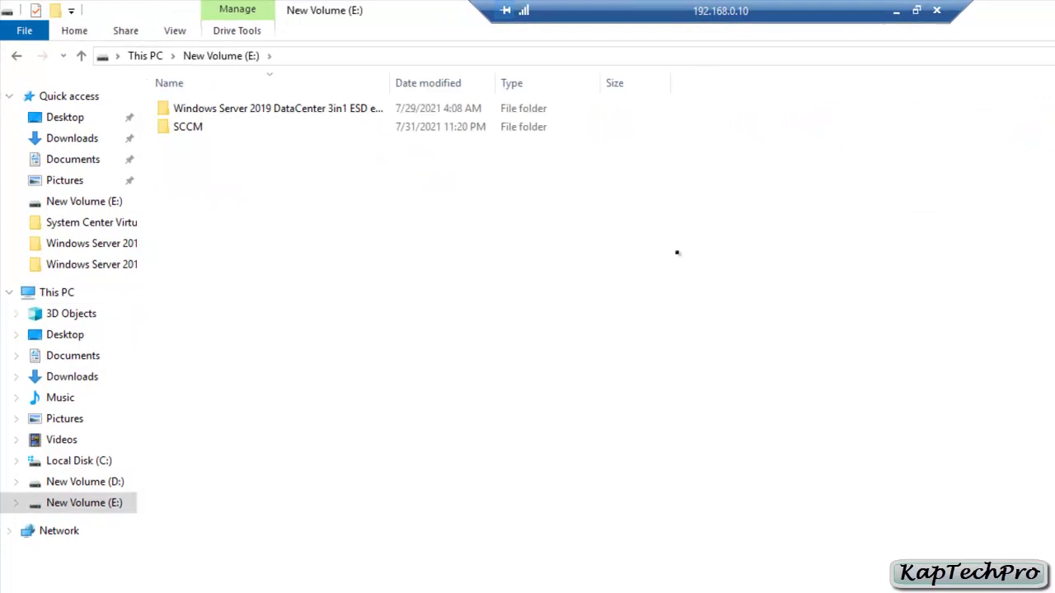
double_click(188, 126)
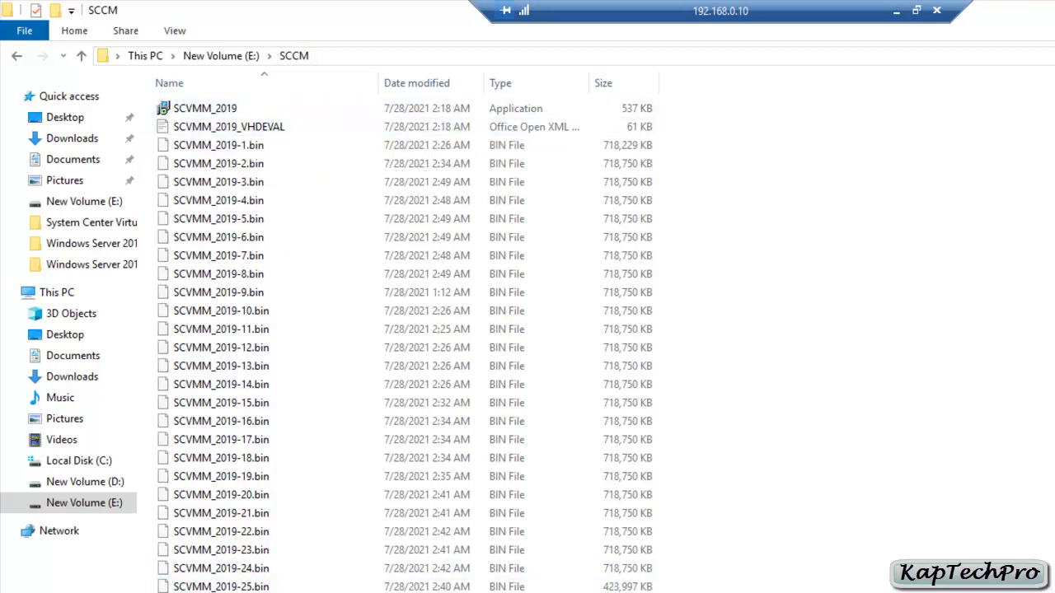
drag(318, 590, 236, 89)
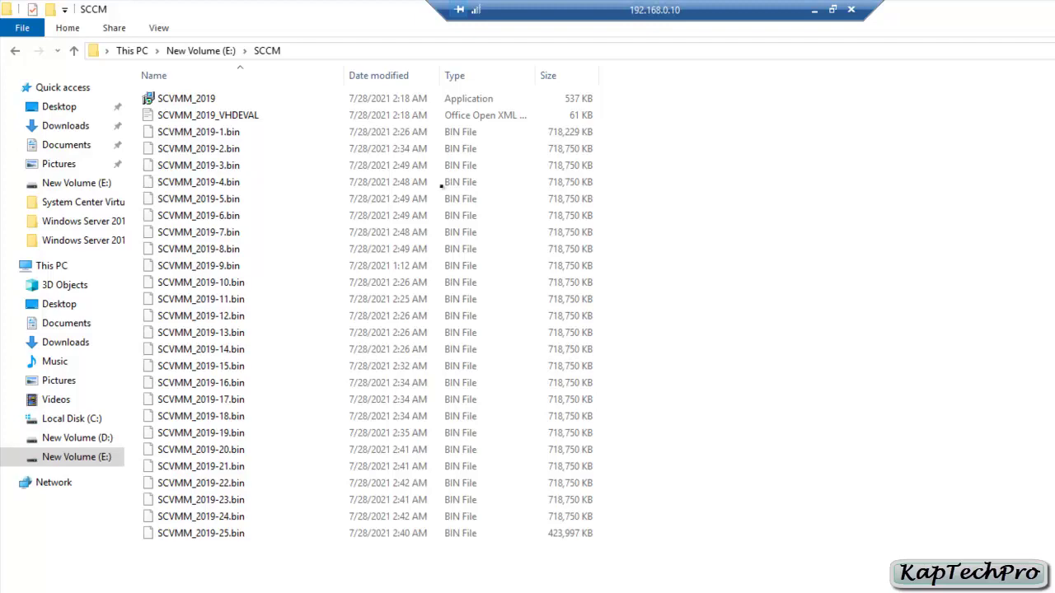
click(203, 97)
Launch the SCVMM 2019 setup extractor and accept its license agreement
double_click(203, 97)
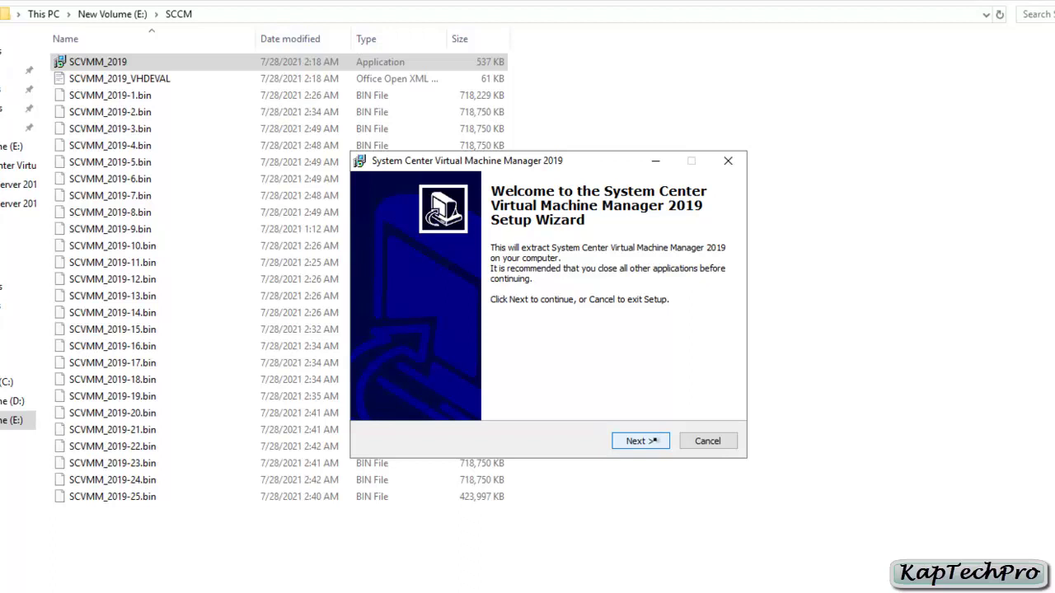
click(647, 443)
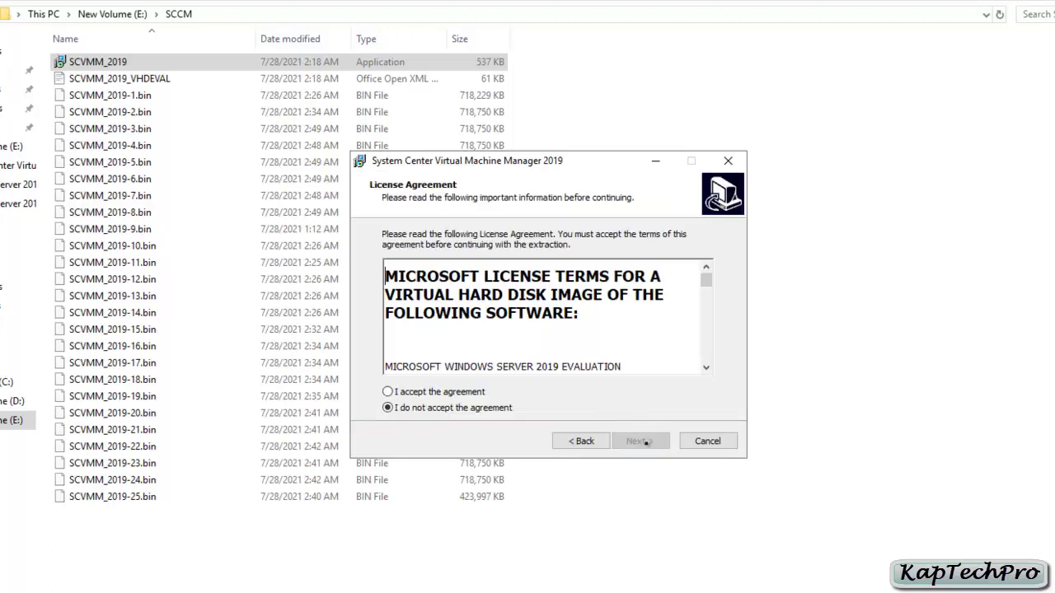
click(389, 392)
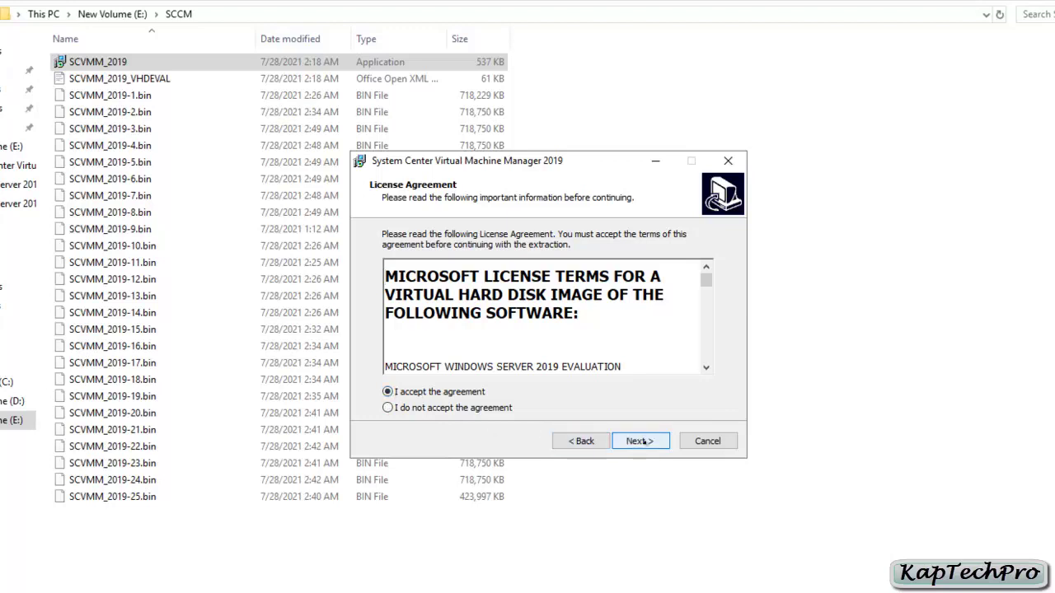
click(641, 442)
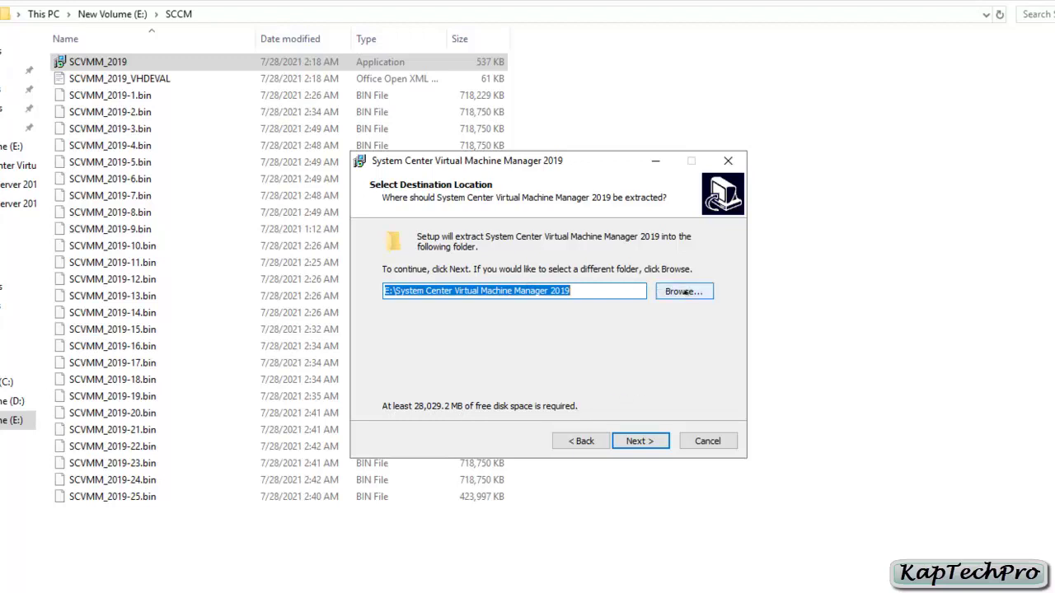
Extract the files to D:\System Center Virtual Machine Manager 2019 and close the wizard
click(685, 292)
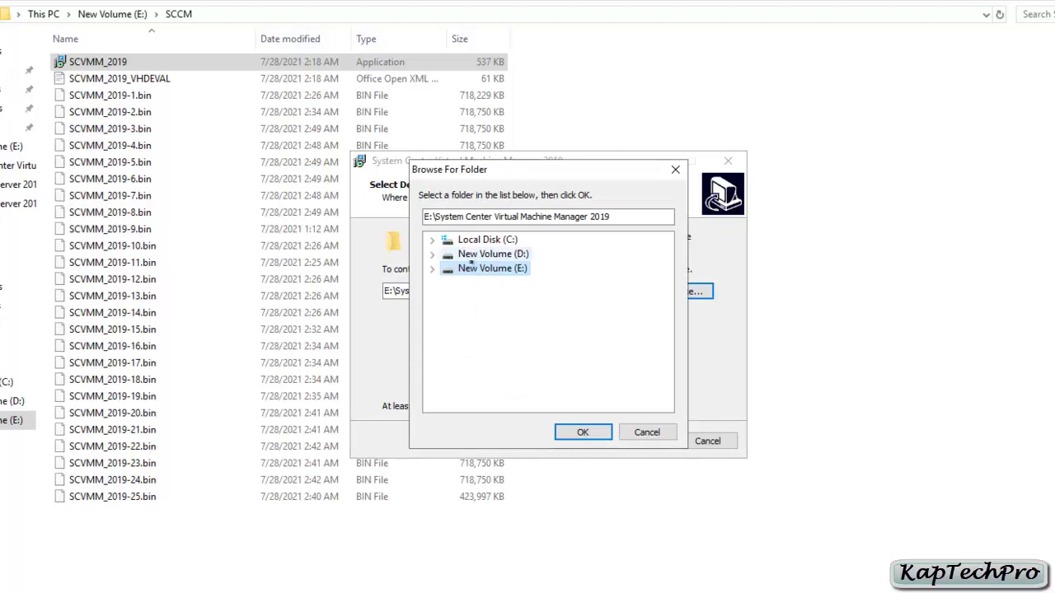
click(475, 255)
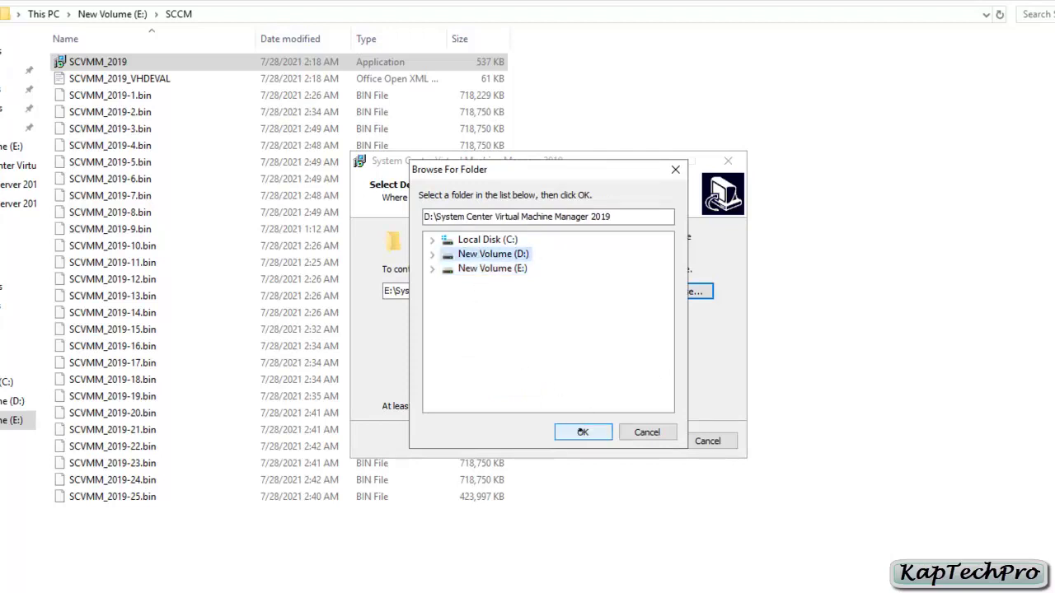
click(579, 432)
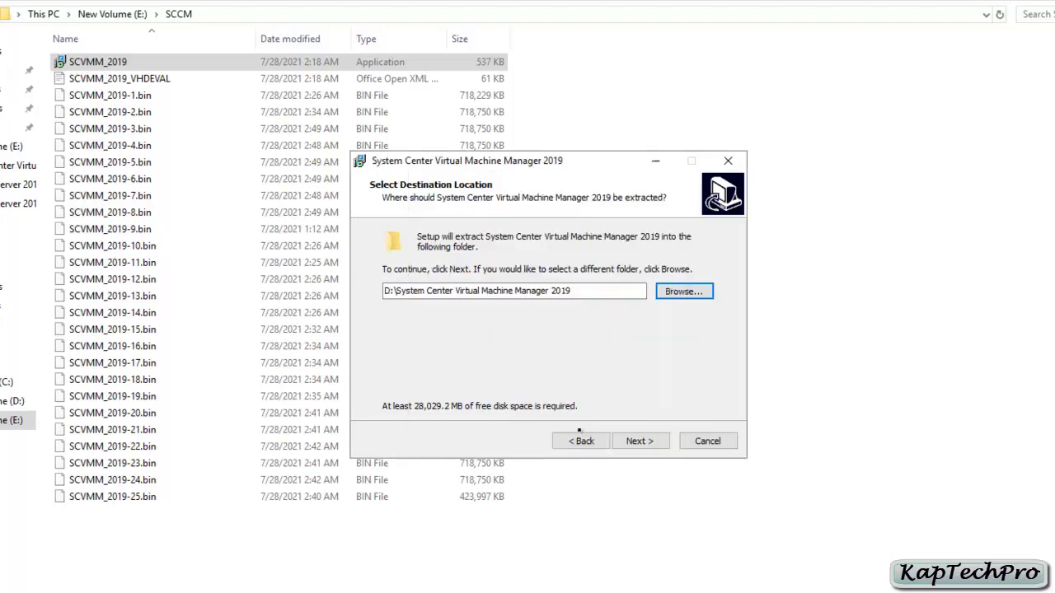
click(642, 442)
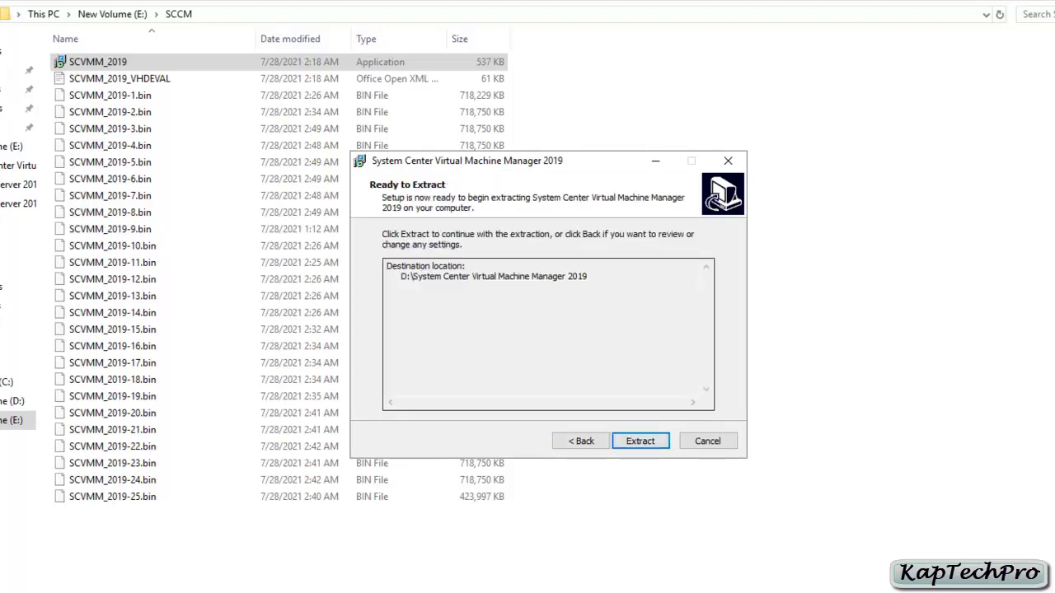
click(640, 443)
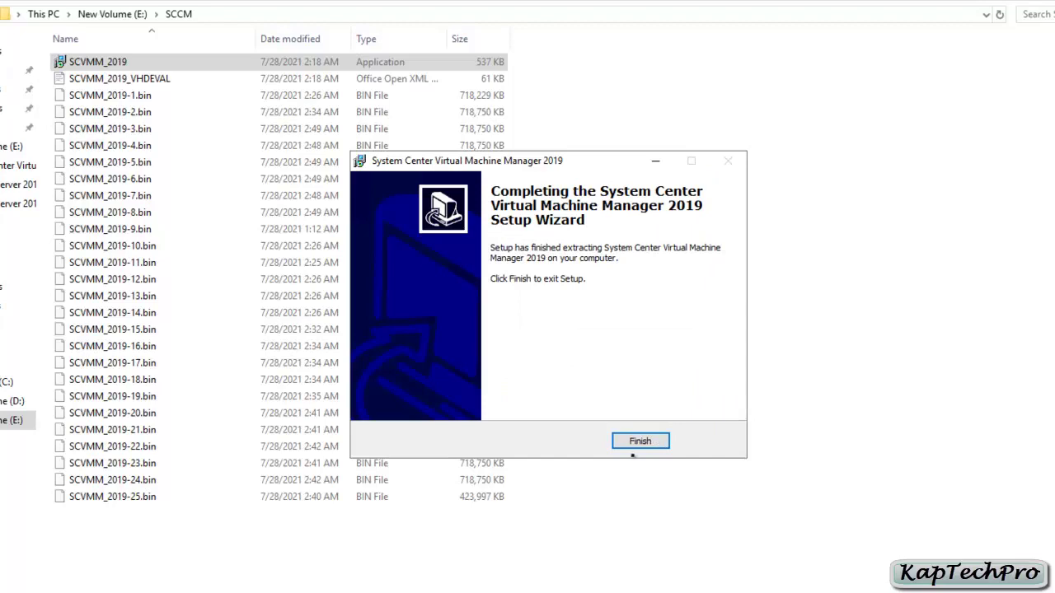
click(695, 464)
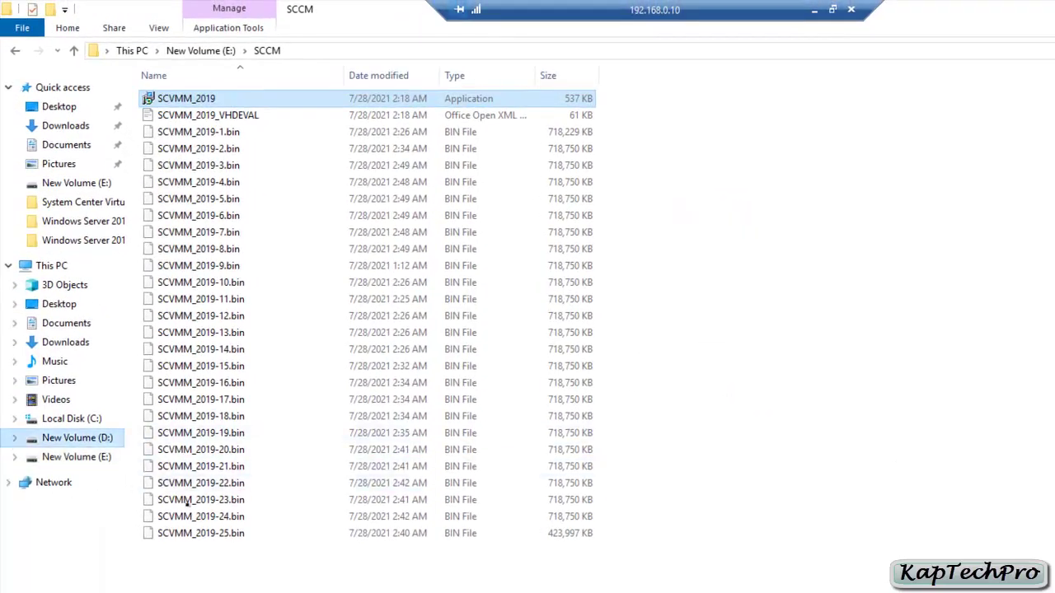
Locate the 27.3 GB SCVMM_2019 disk image on D:, then minimize File Explorer
click(77, 437)
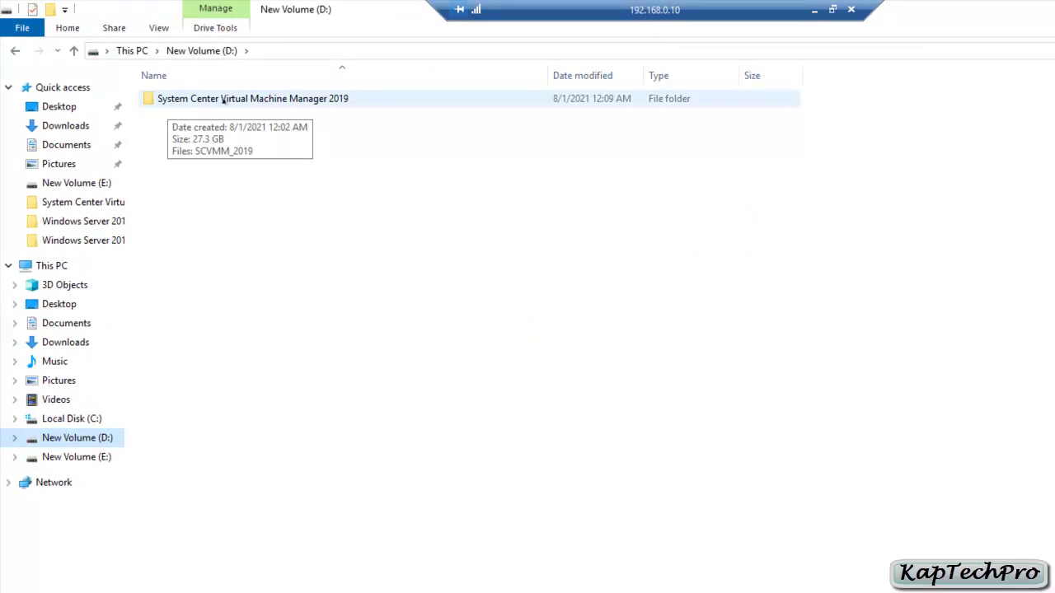
double_click(380, 98)
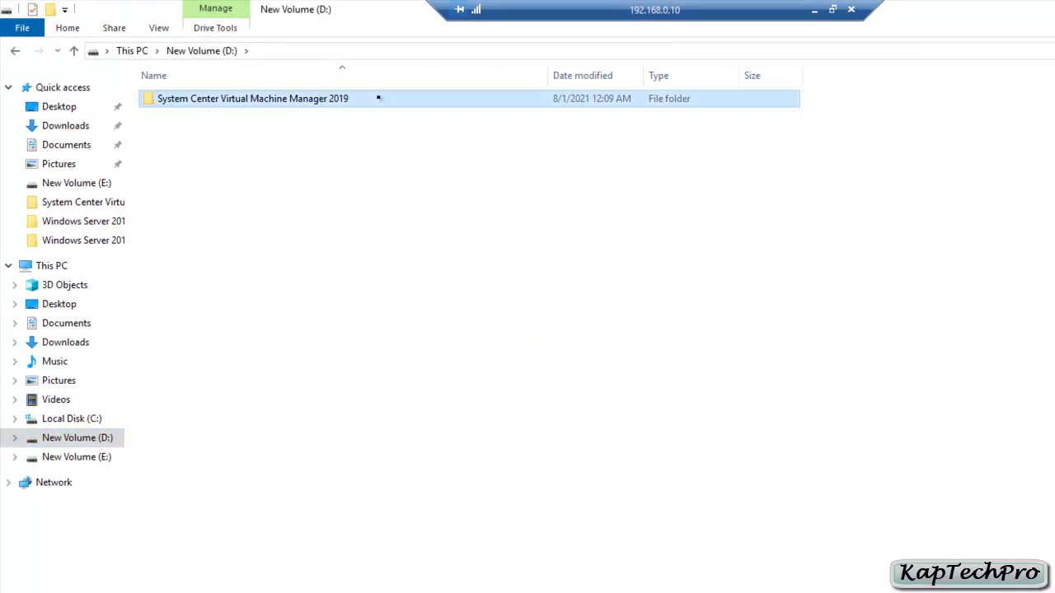
click(240, 93)
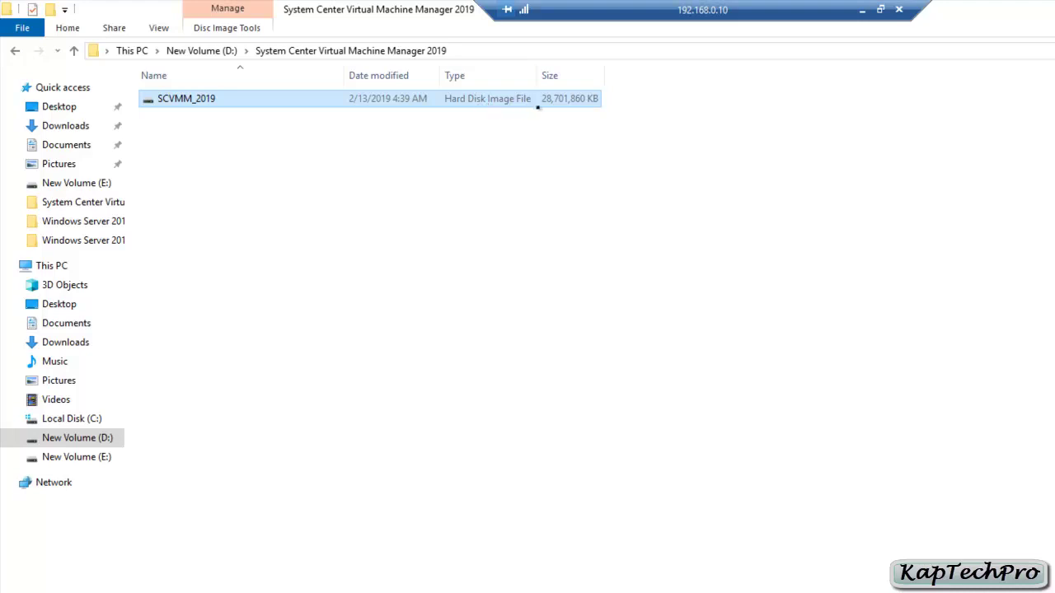
drag(702, 10, 649, 10)
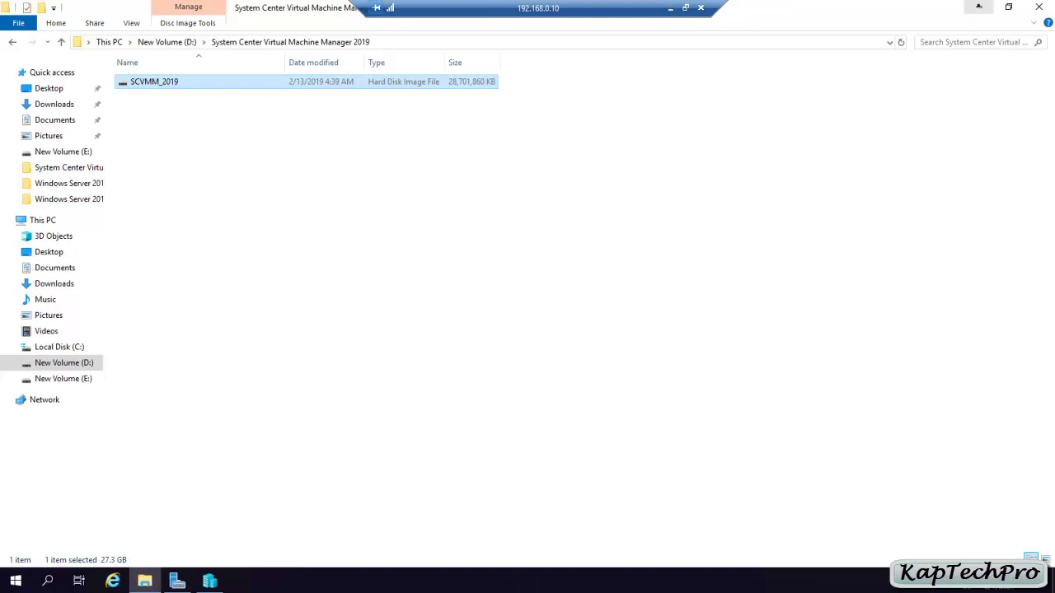
click(979, 6)
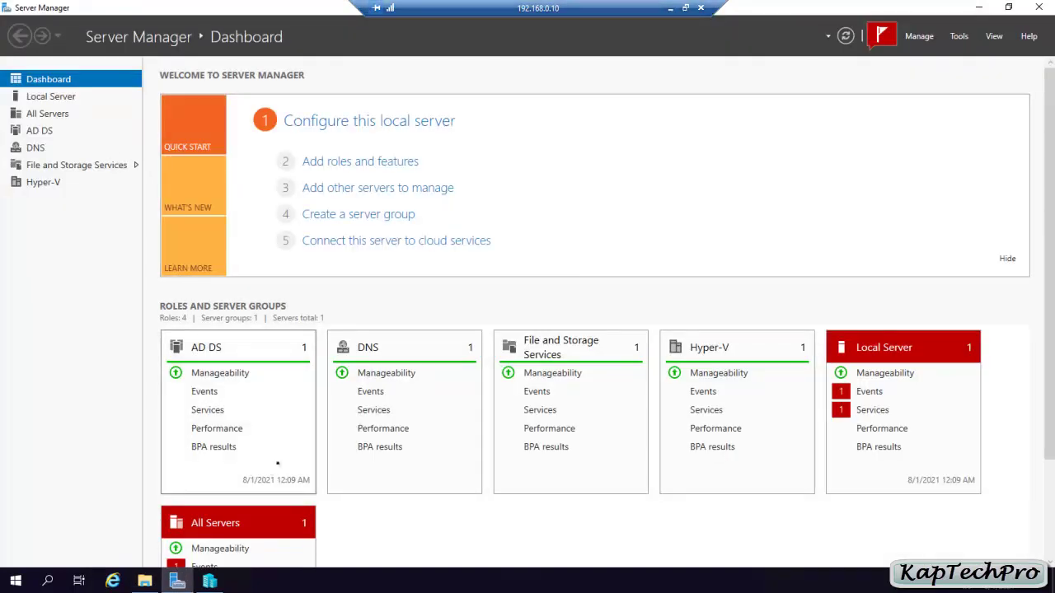
Start a new virtual machine on the DOMAIN host named SCVMM2019
click(209, 581)
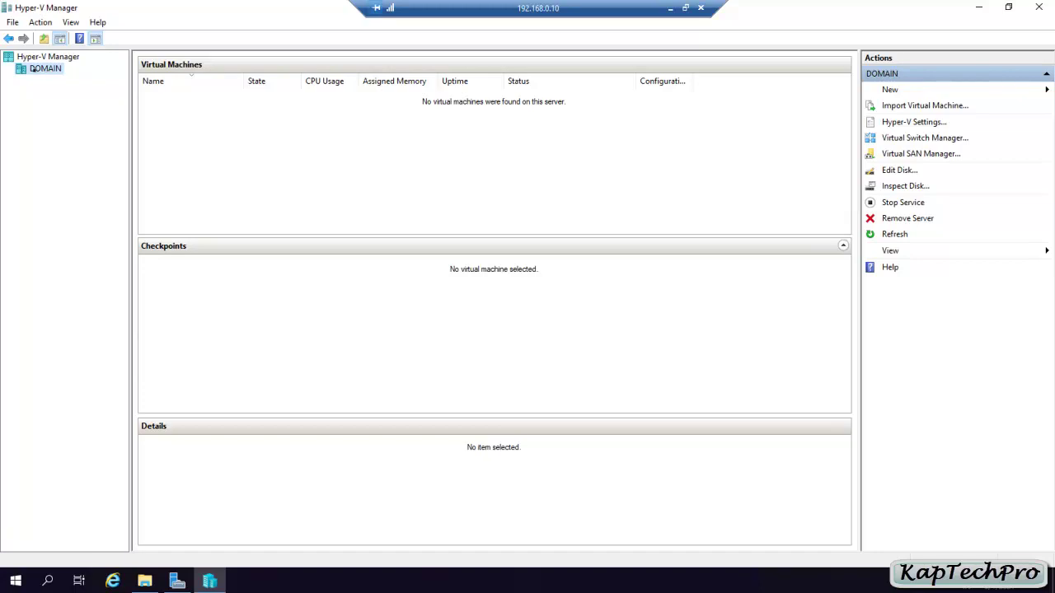
right_click(43, 70)
mouse_move(124, 78)
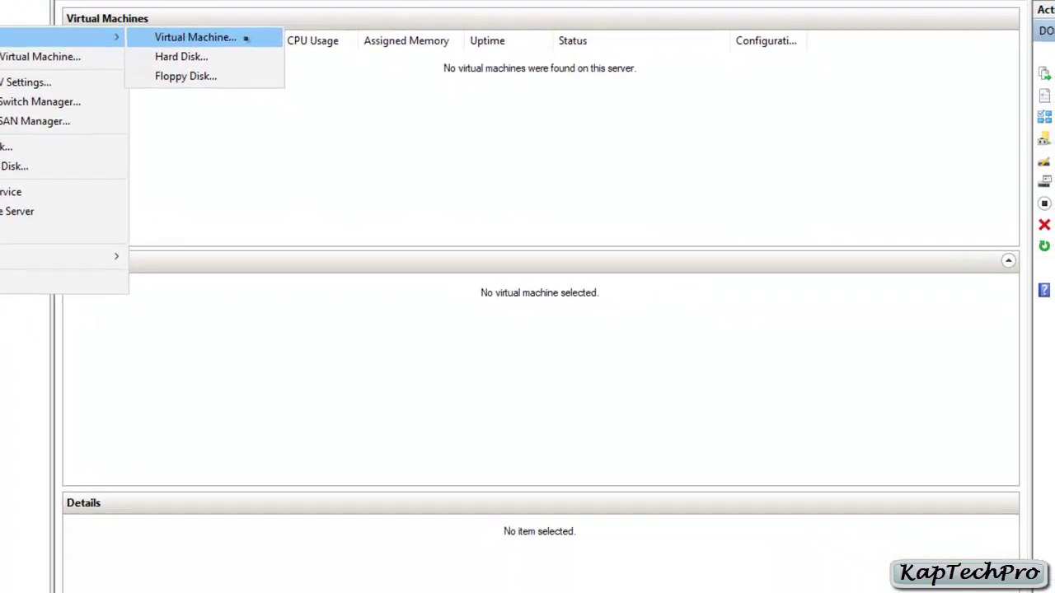
click(354, 105)
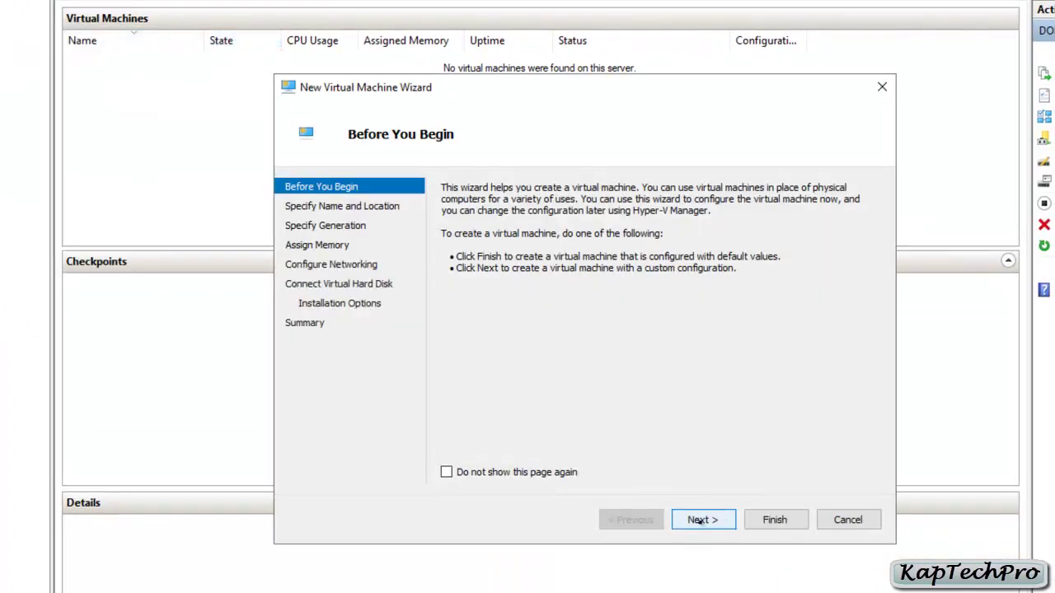
click(700, 520)
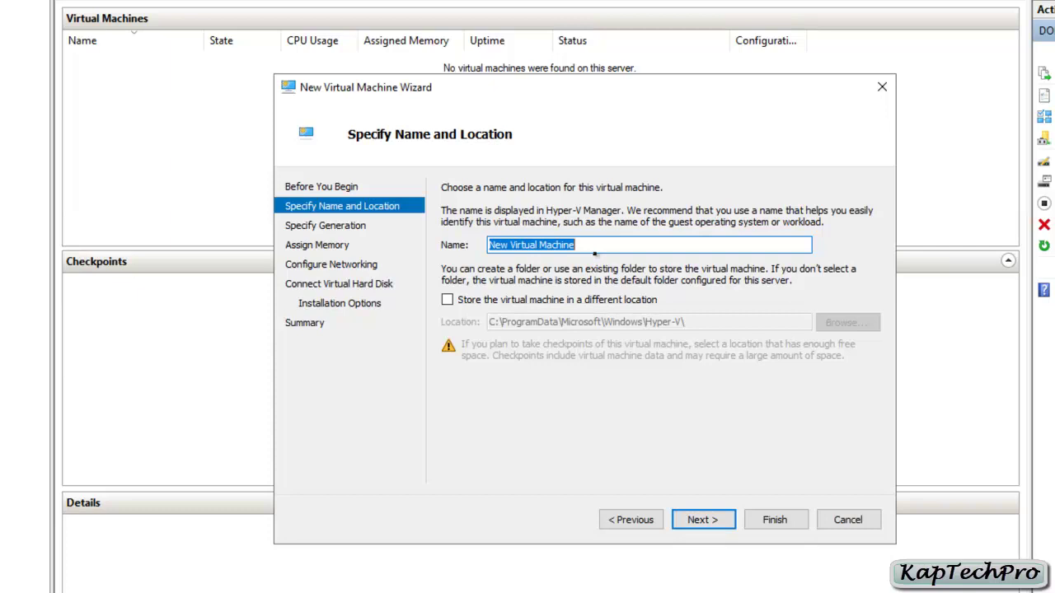
text(SCVMM)
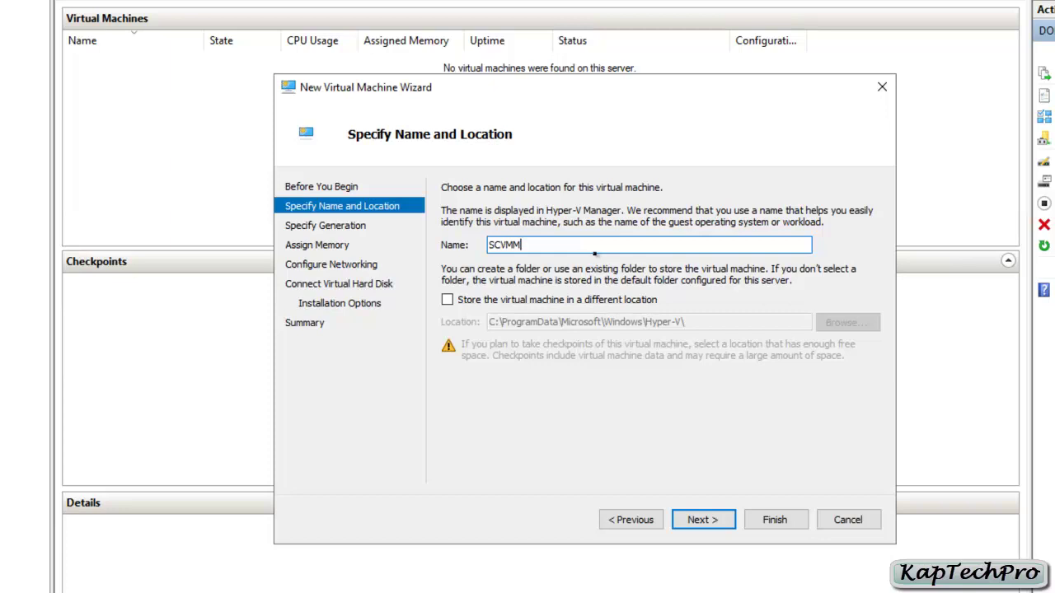
text(2019)
Store the VM's files in a newly created D:\SCVMM2019 folder
click(452, 301)
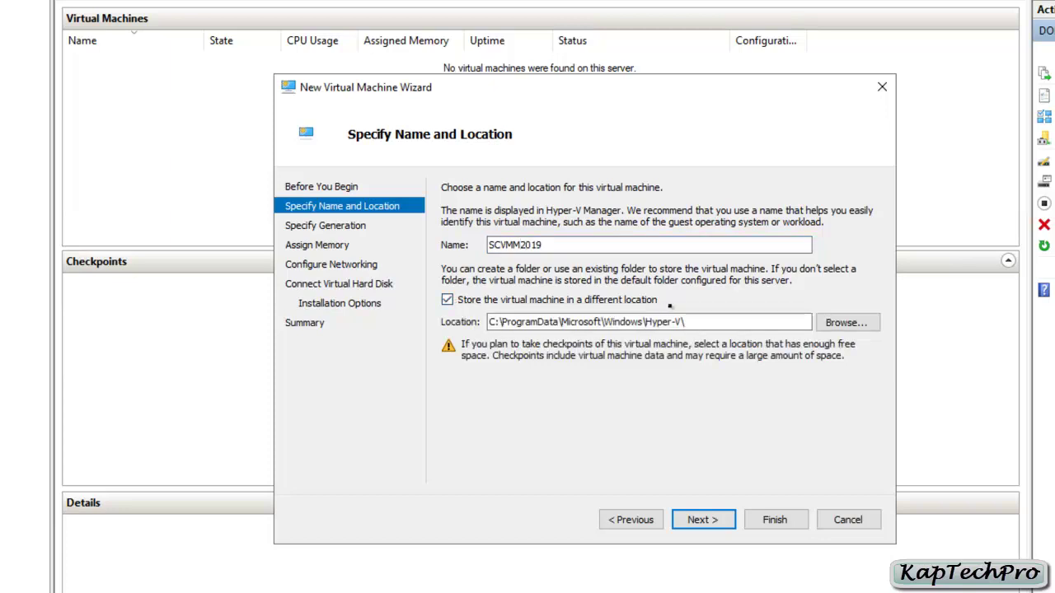
click(846, 322)
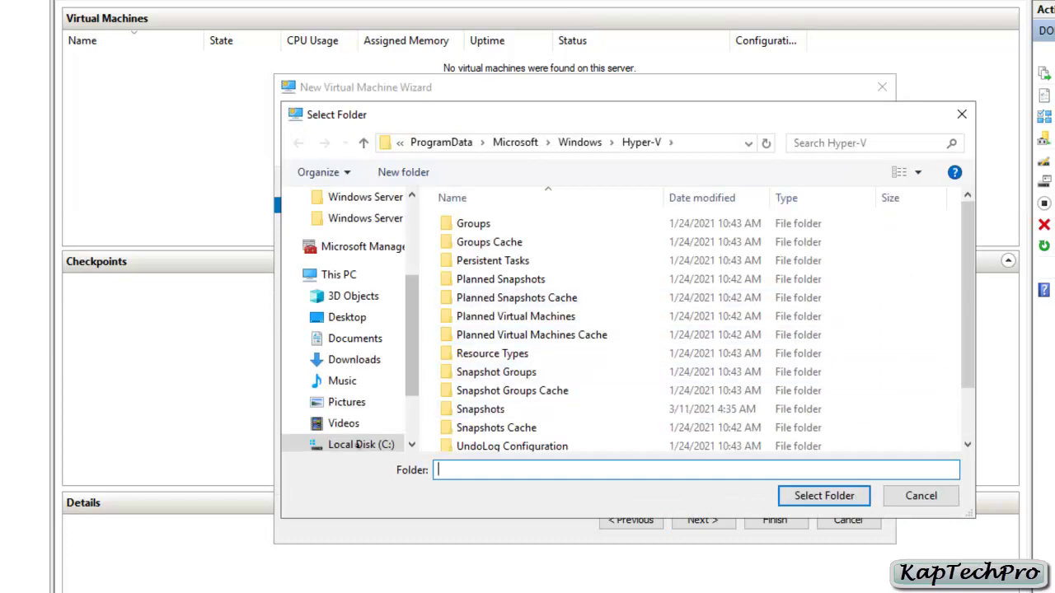
scroll(363, 363, down, 2)
click(365, 367)
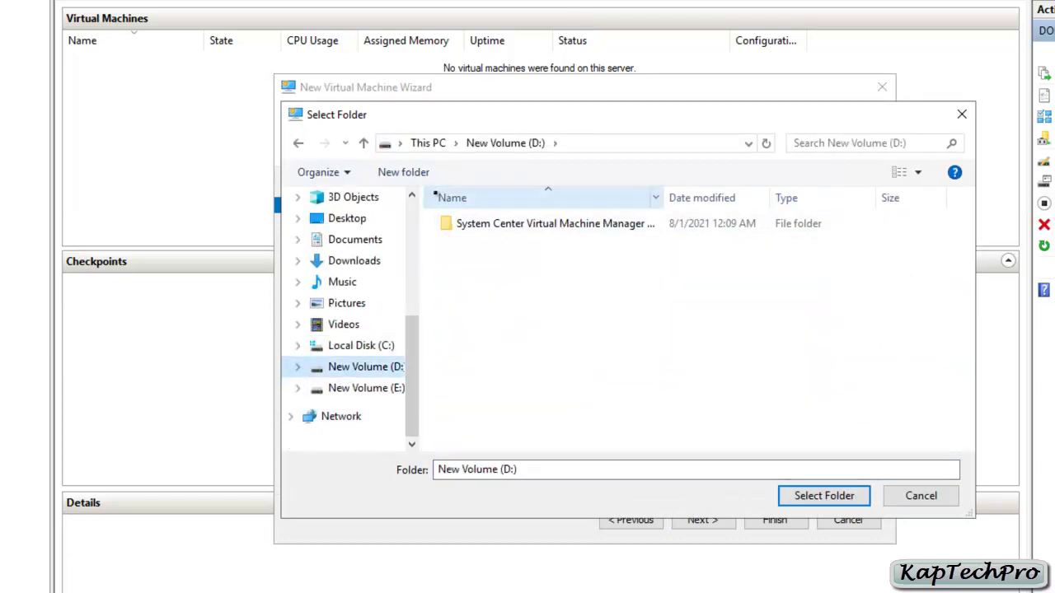
click(403, 172)
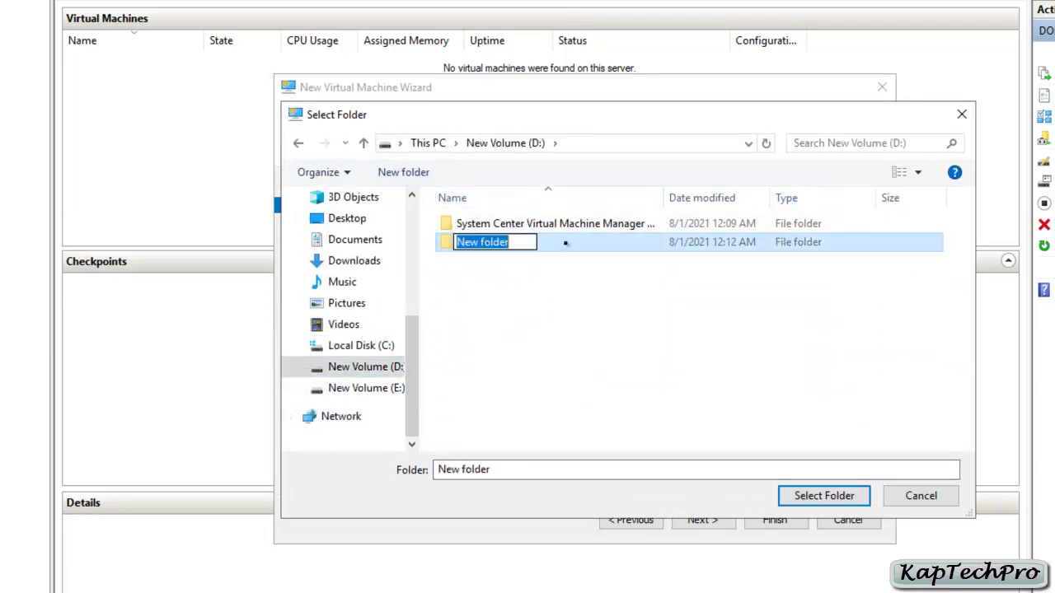
text(SCVMM2019)
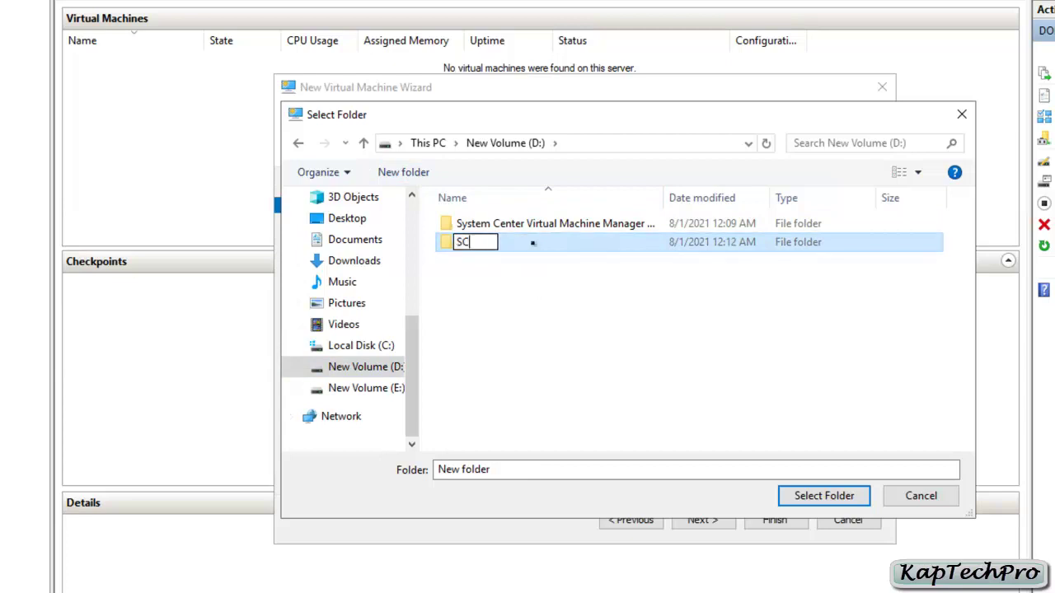
click(830, 495)
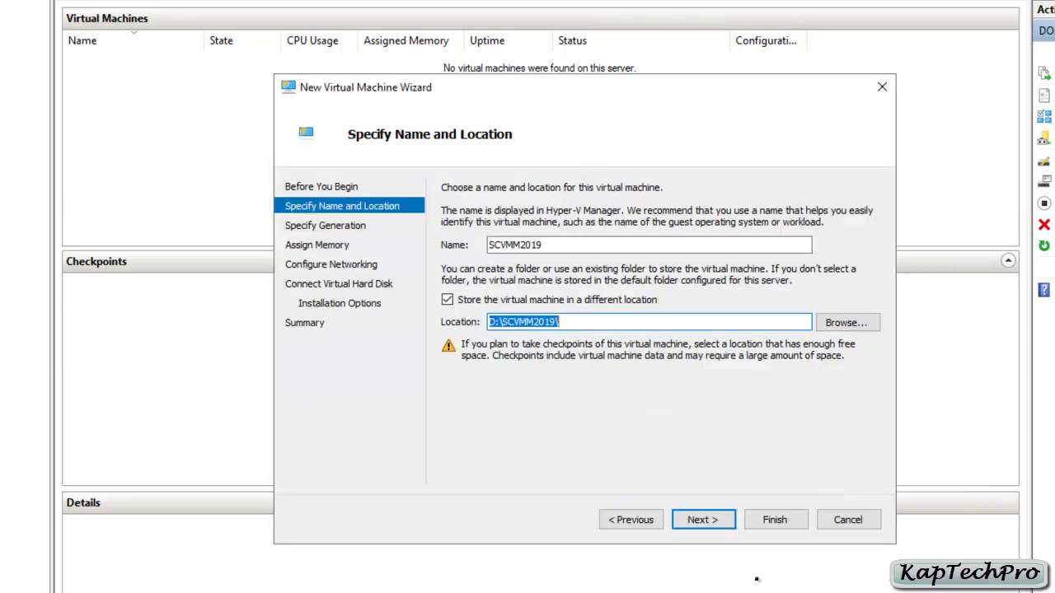
click(705, 521)
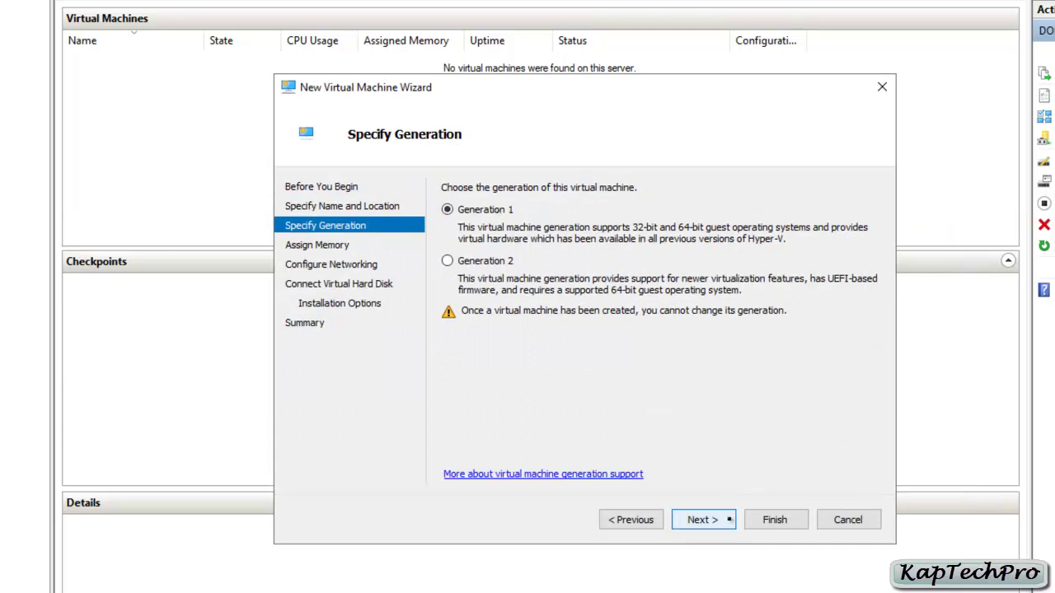
Keep Generation 1, give the VM 9000 MB startup memory, and connect it to VM Switch
click(730, 513)
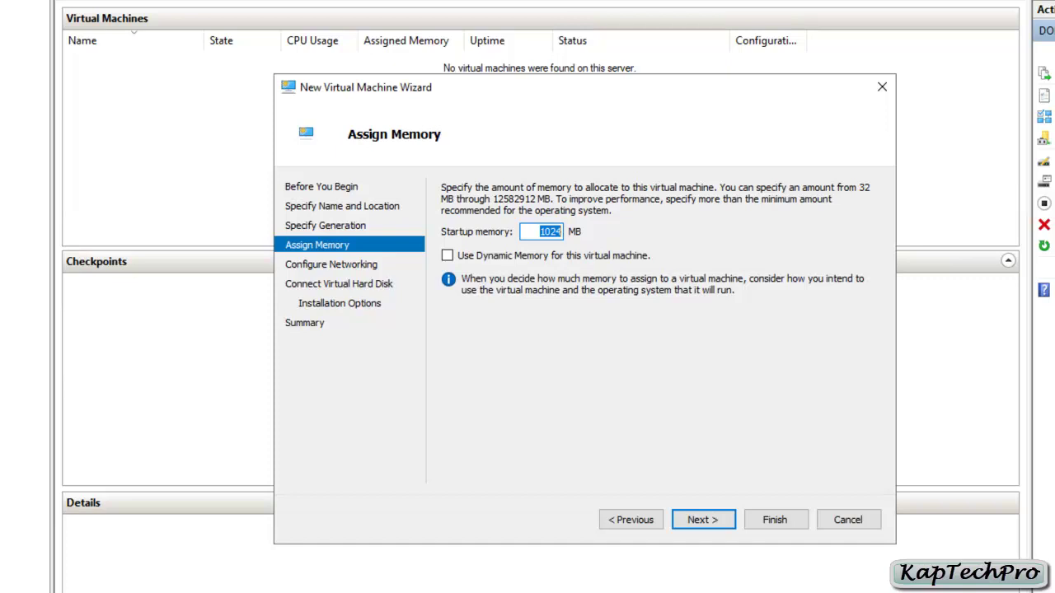
text(9000)
click(705, 526)
click(593, 223)
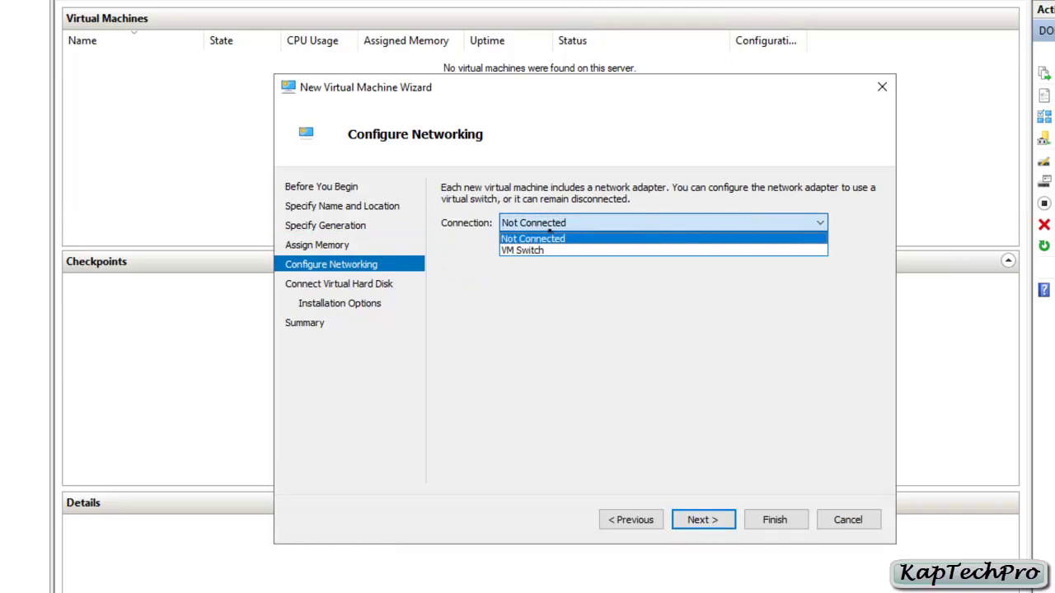
click(569, 255)
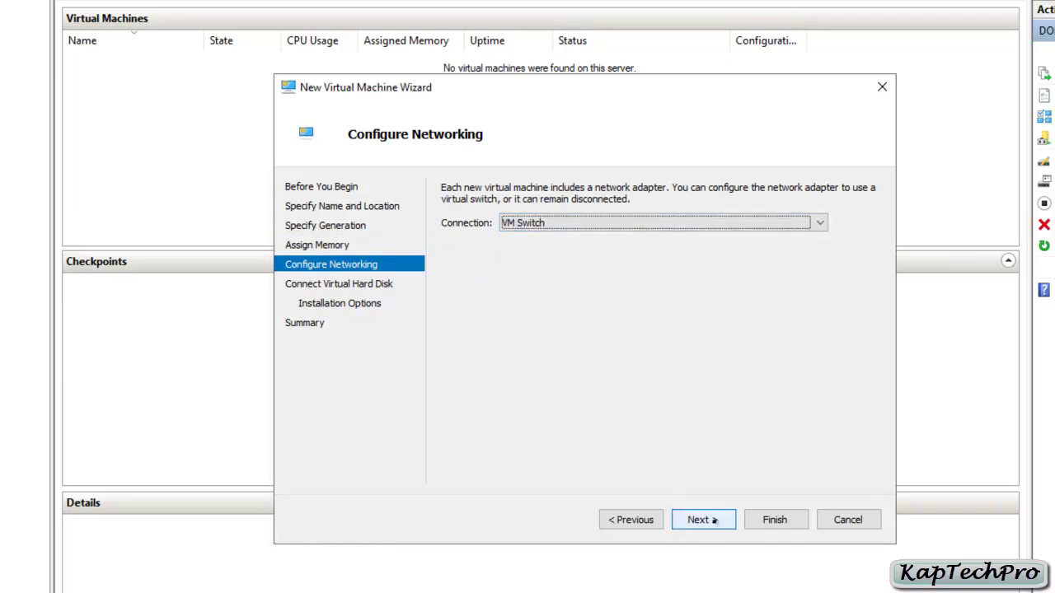
key(Return)
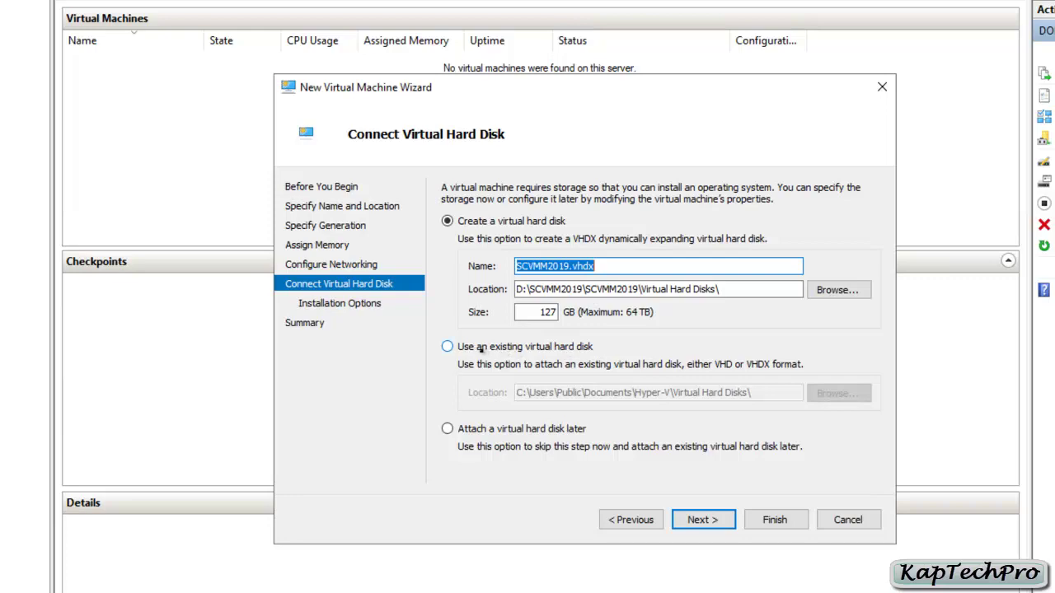
Attach the existing SCVMM_2019 disk from D:\System Center Virtual Machine Manager 2019
click(481, 350)
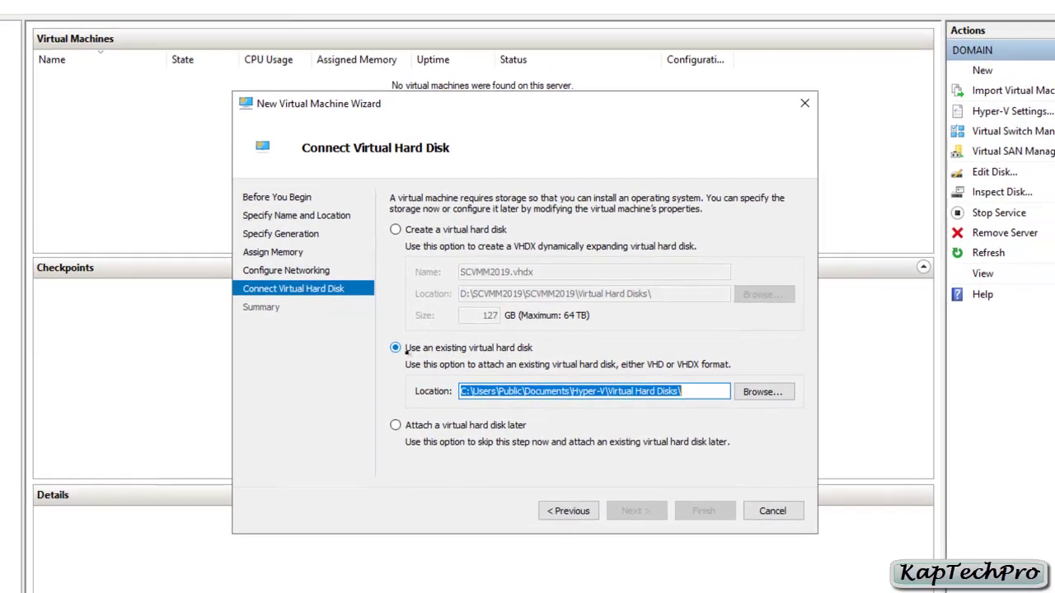
click(729, 392)
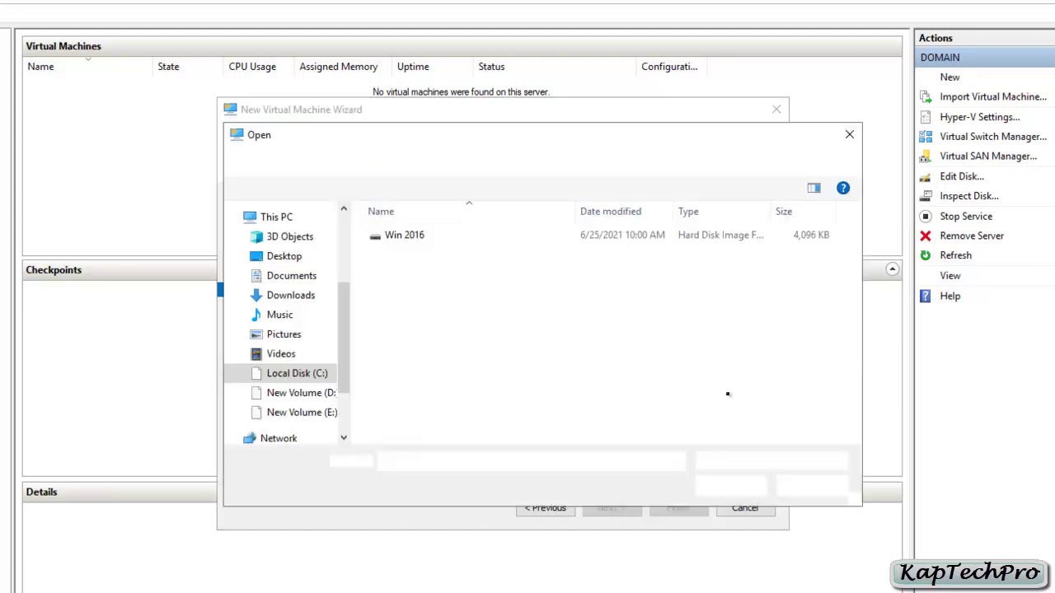
scroll(292, 358, down, 3)
click(294, 368)
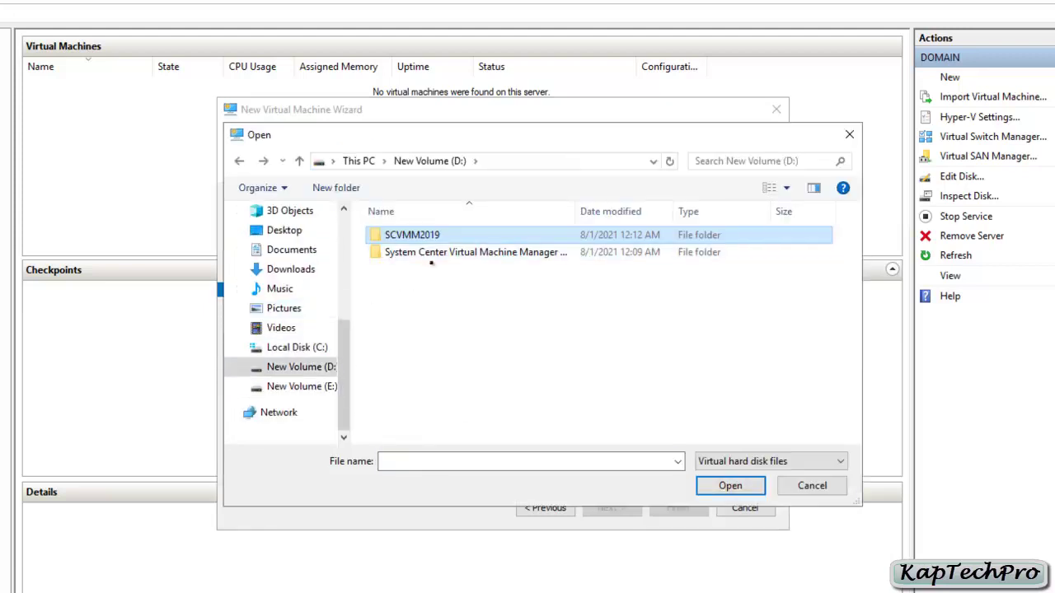
click(425, 254)
double_click(424, 253)
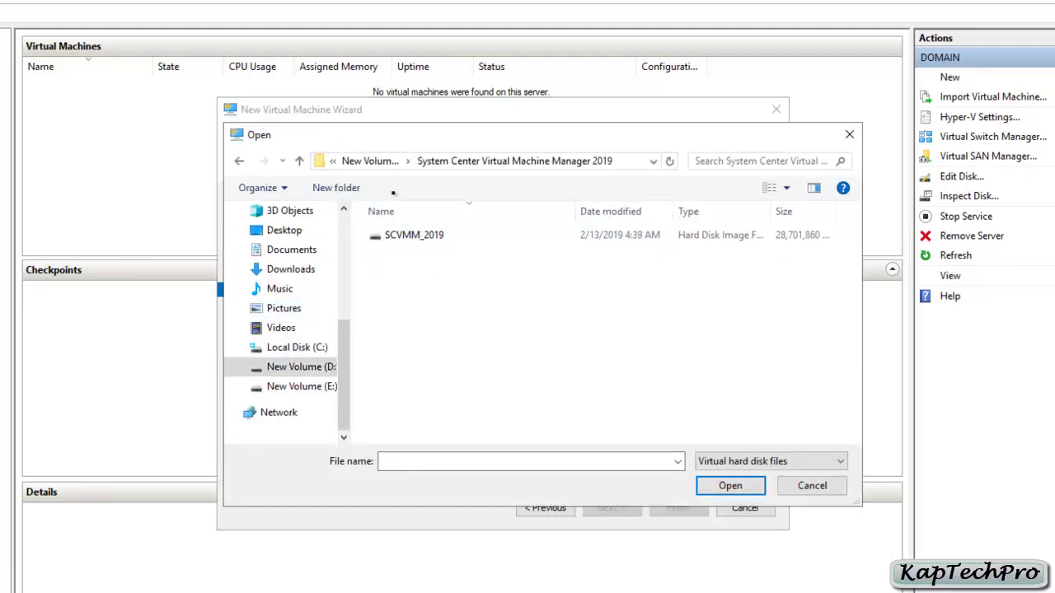
click(404, 235)
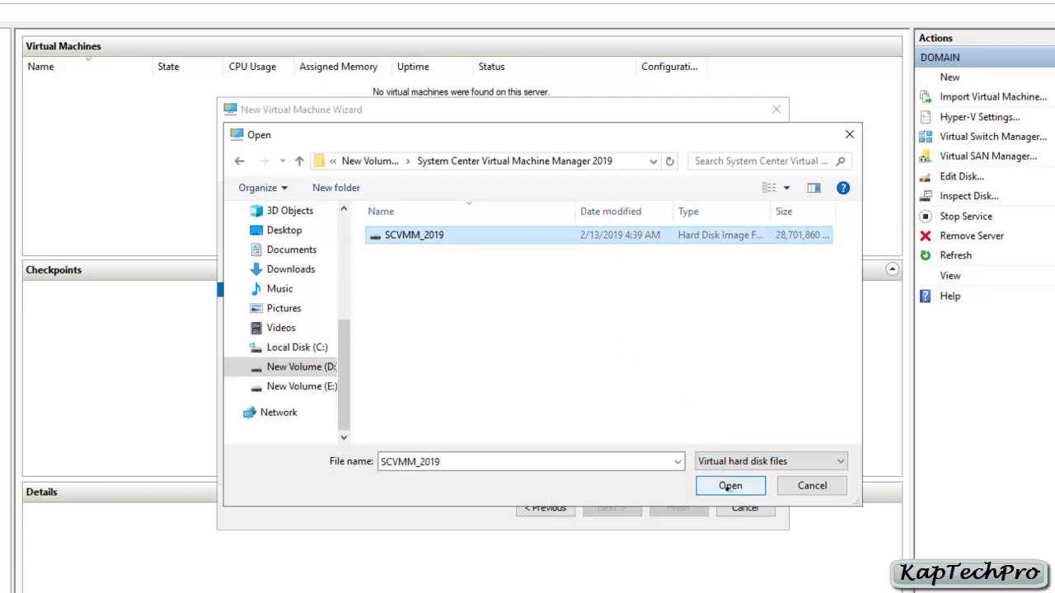
click(730, 486)
Finish the wizard to create the SCVMM2019 VM and bring up its actions
click(616, 508)
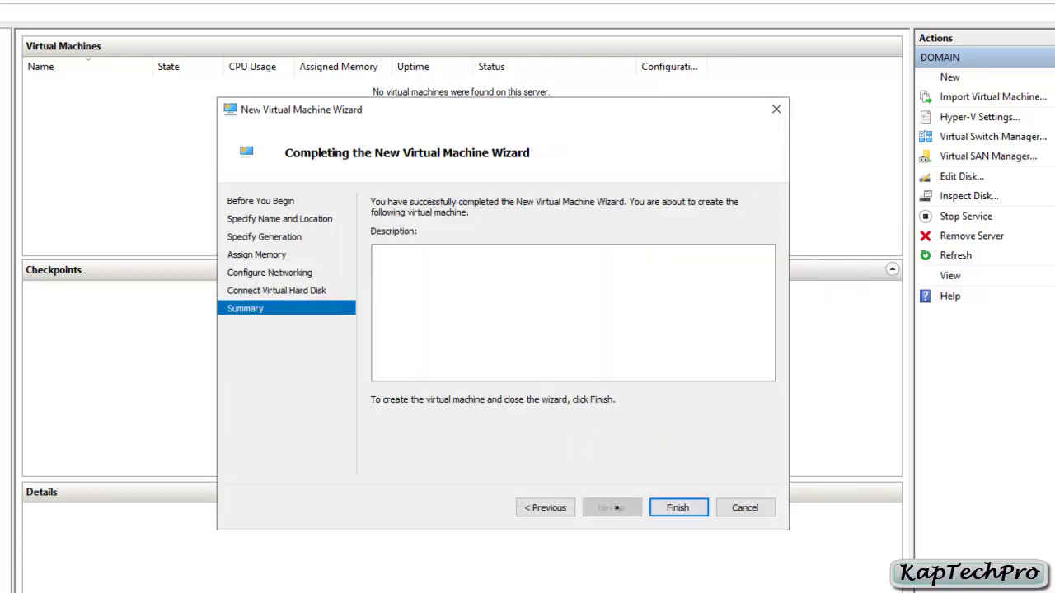
click(677, 508)
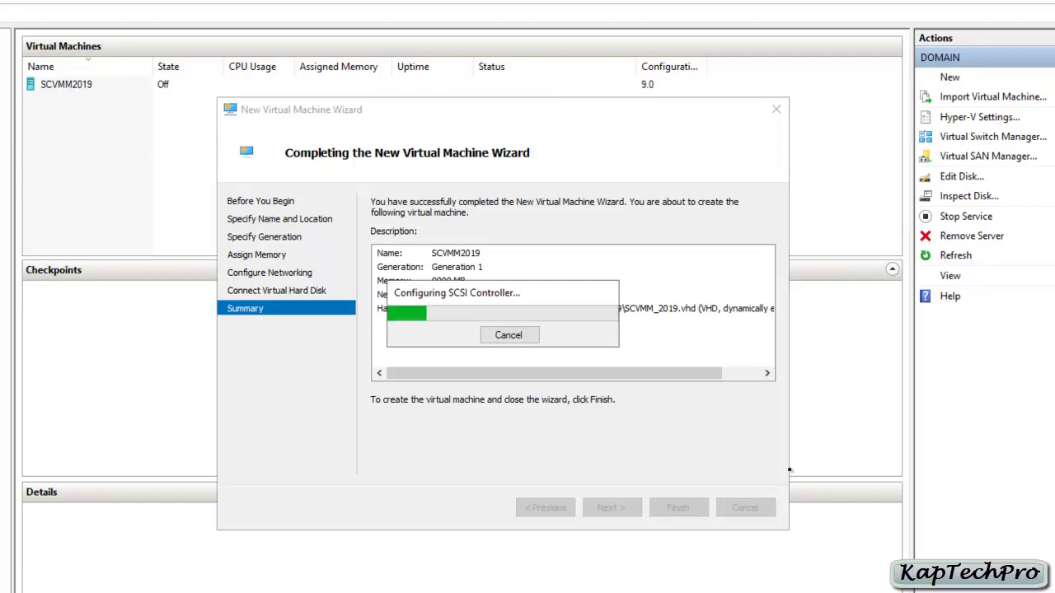
right_click(107, 87)
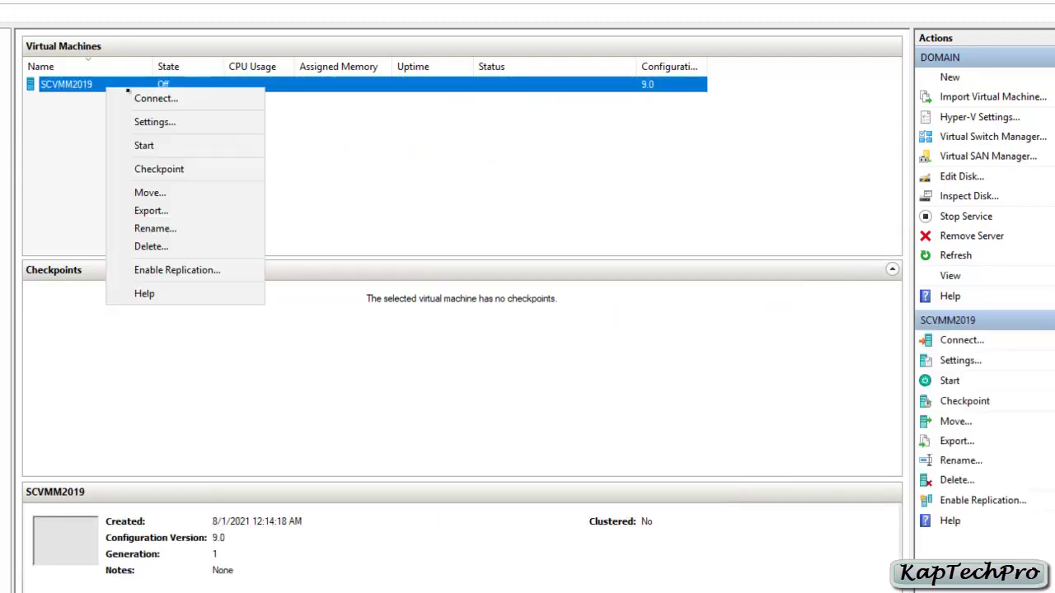
Connect to the SCVMM2019 console, power the VM on, and maximize the window
click(148, 101)
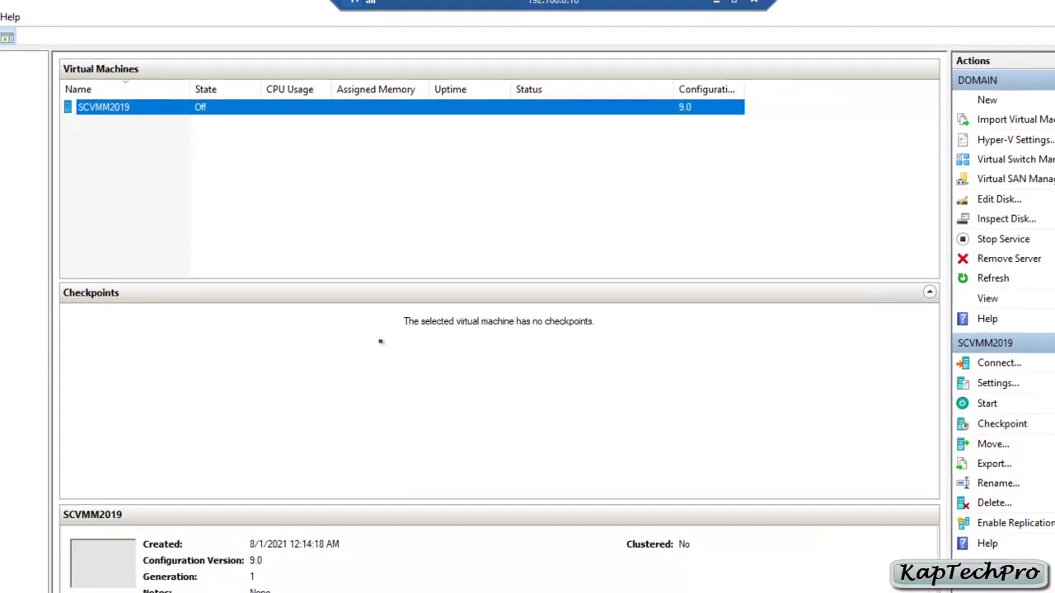
click(463, 274)
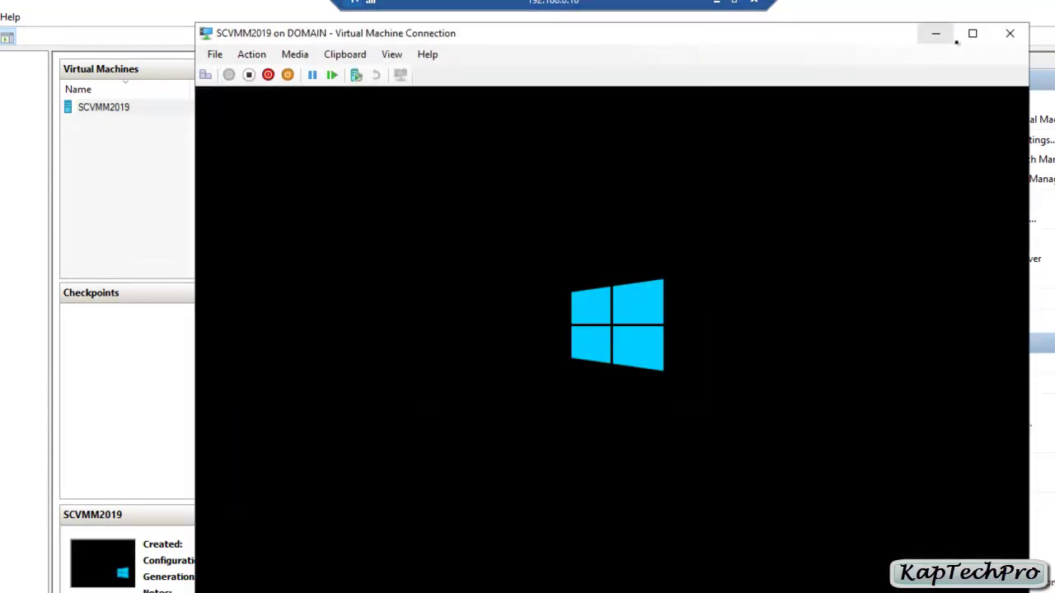
click(971, 33)
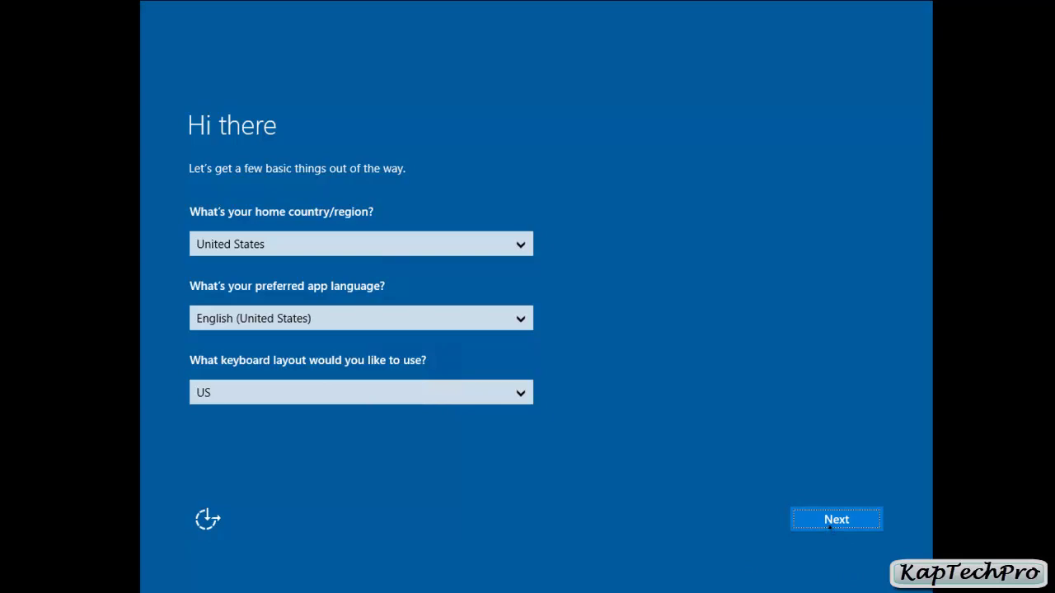
Keep the default region, language and keyboard, then accept the Windows Server license terms
click(830, 528)
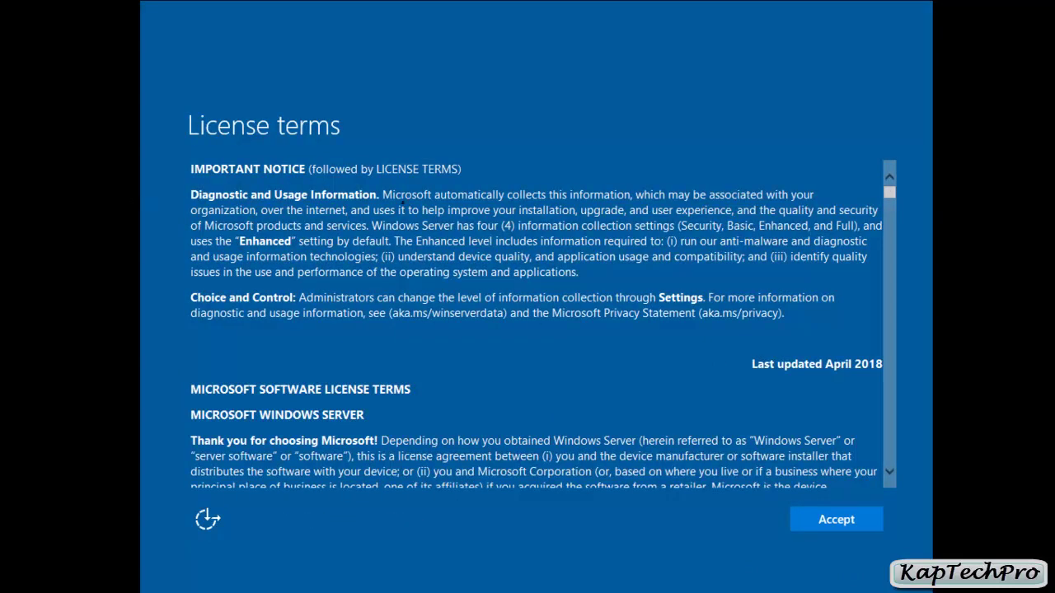
scroll(547, 354, down, 20)
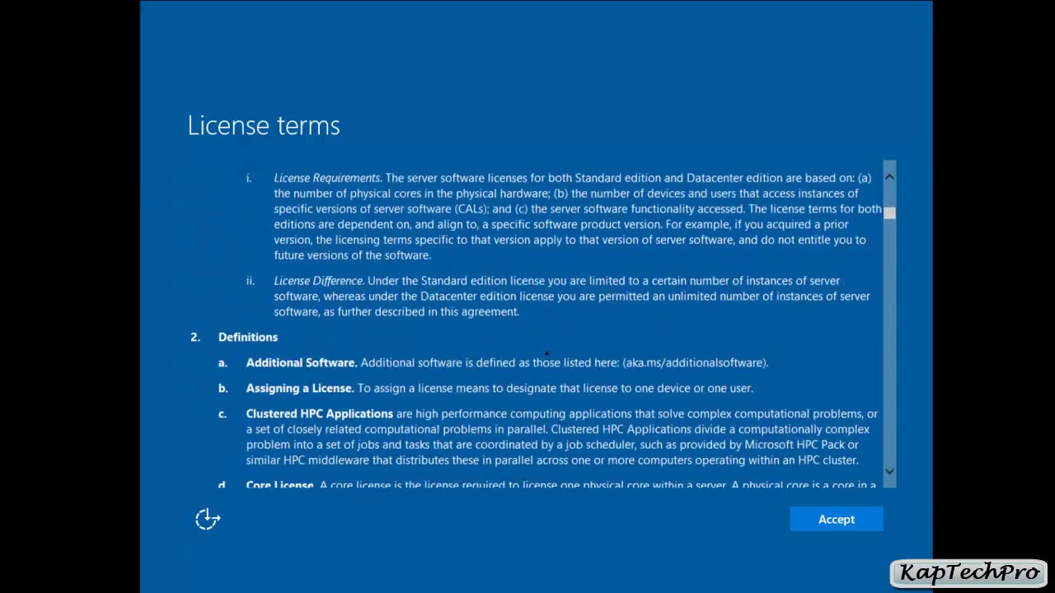
scroll(547, 355, down, 10)
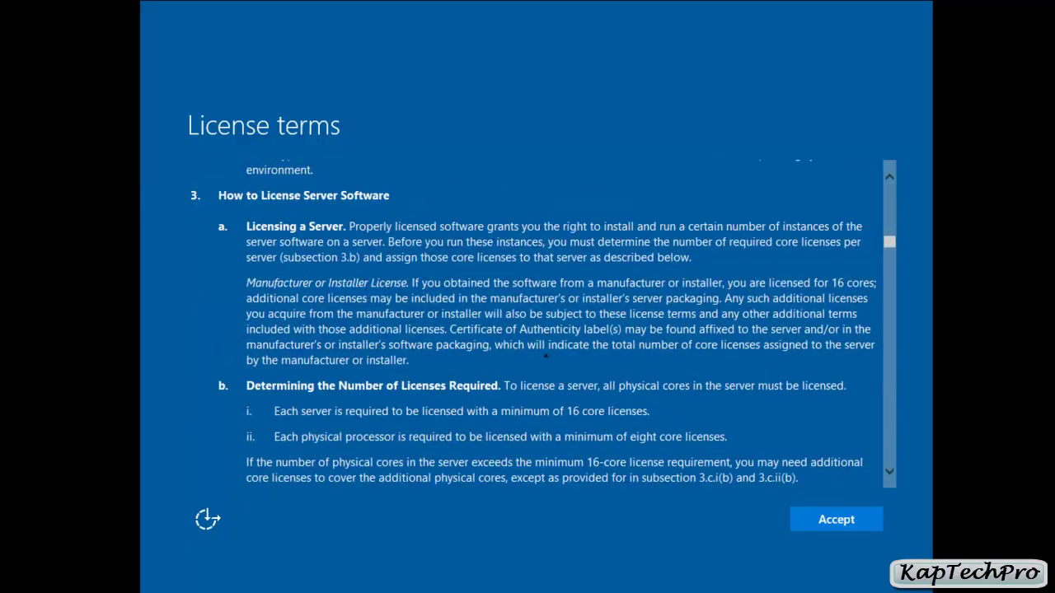
click(837, 519)
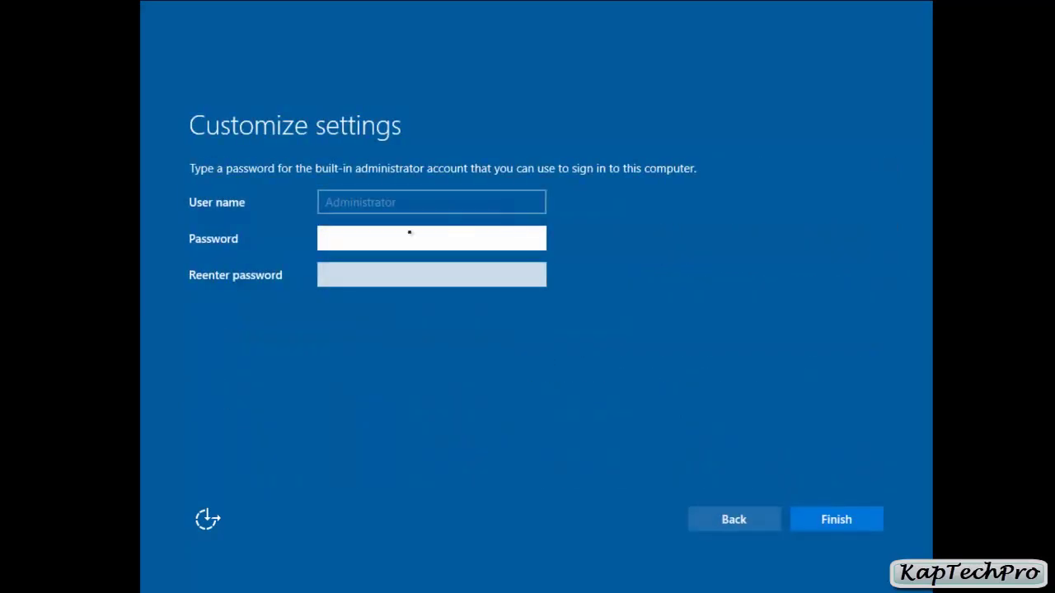
Enter and confirm the Administrator password, then finish setup
text(P@ssw0rd)
key(Tab)
text(P@ssw0rd)
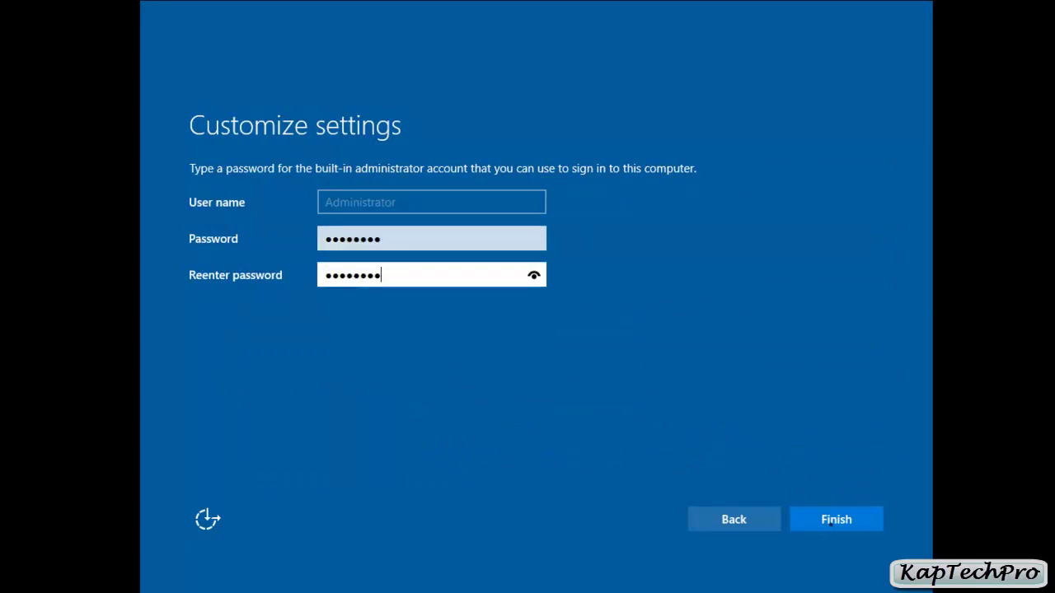
key(Return)
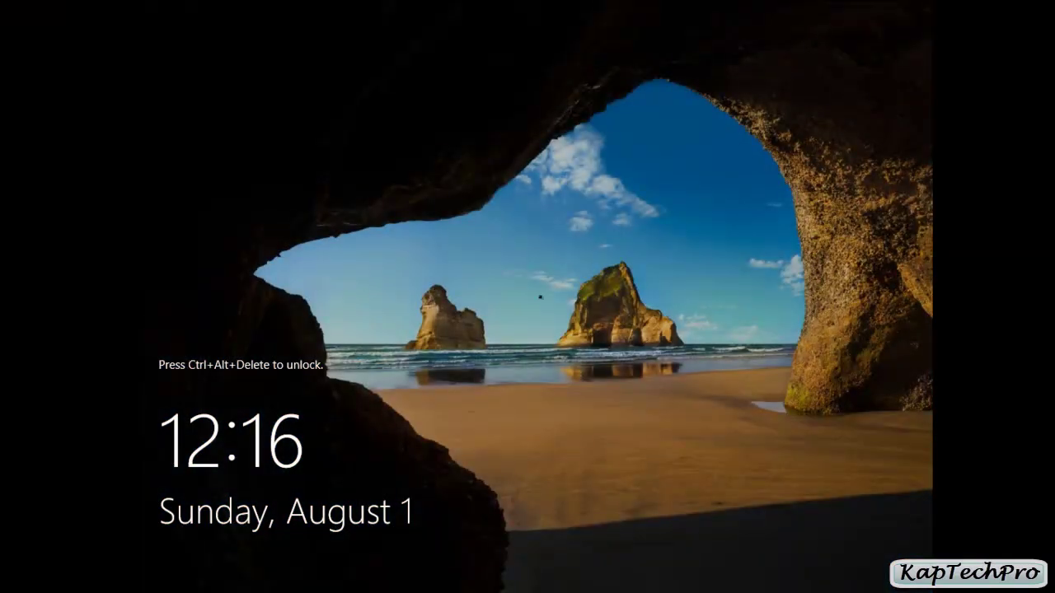
Send Ctrl+Alt+Delete and sign in as Administrator with the account password
key(ctrl+alt+Delete)
text(P@ssw0rd)
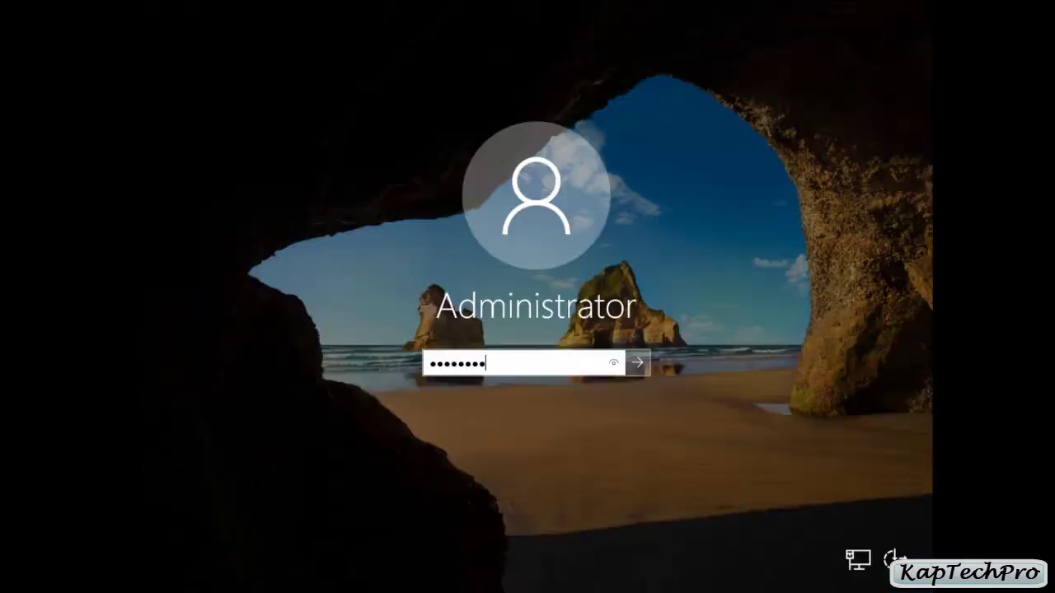
key(Return)
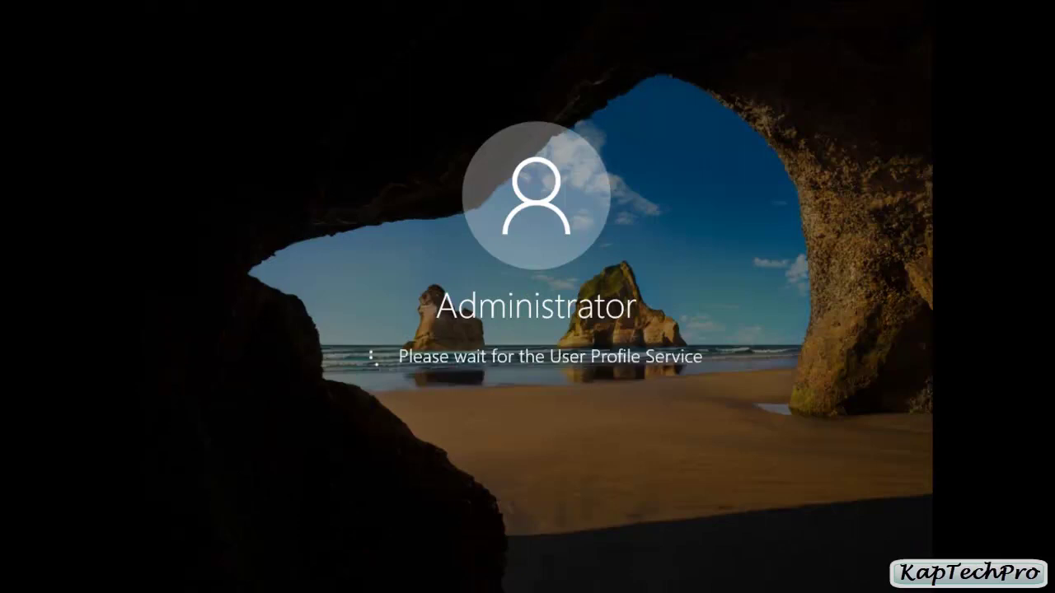